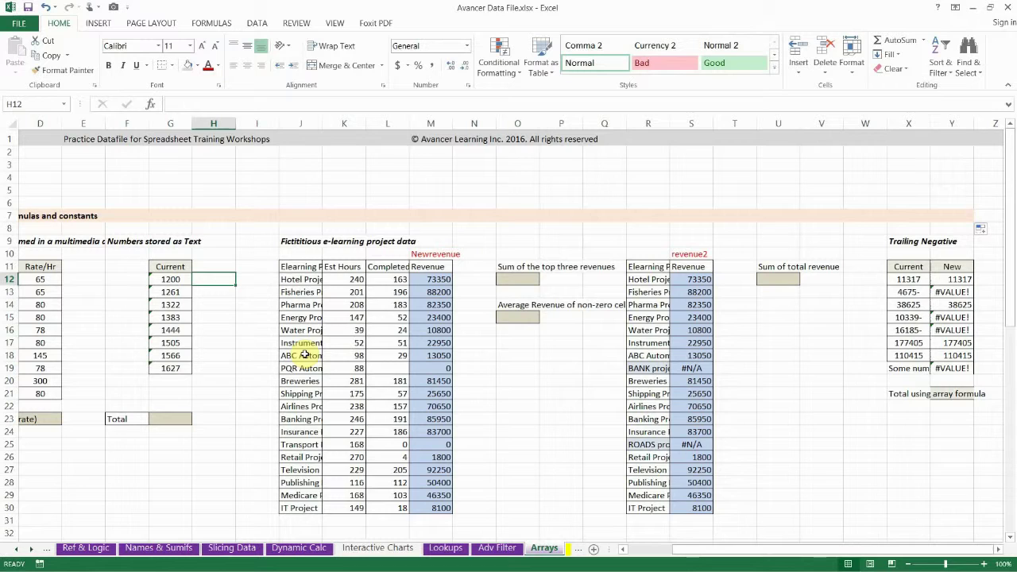
- Convert the first text-stored number with =VALUE(G12) in cell H12 and fill the formula down to H19
type("=VALUE")
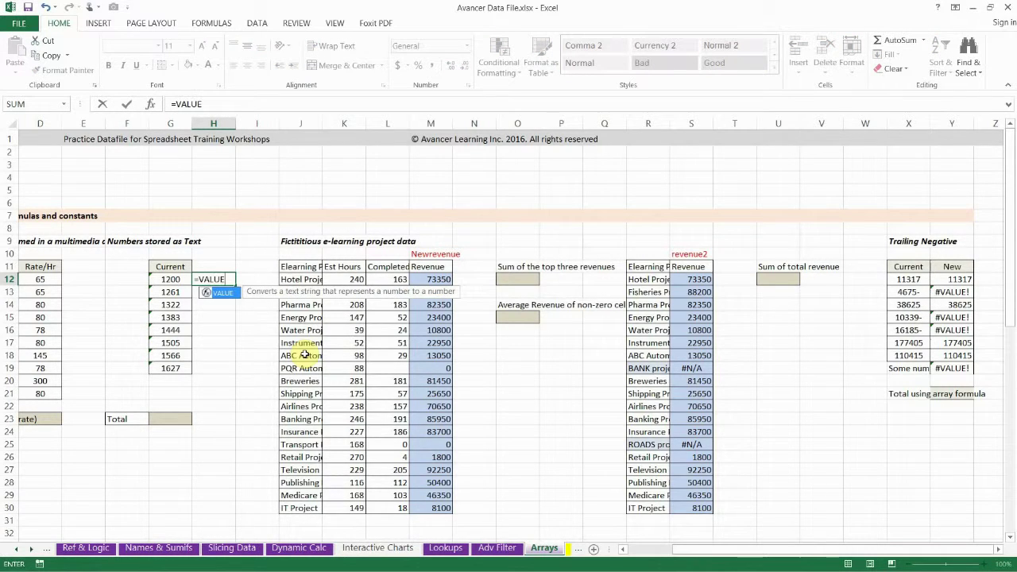
type("(")
key("Left")
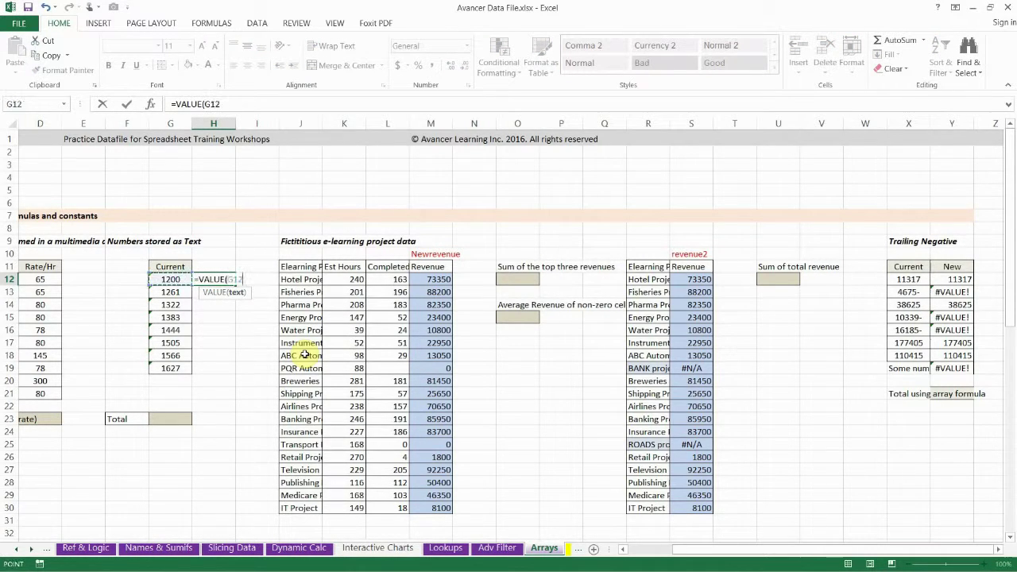
type(")")
key("ctrl+Return")
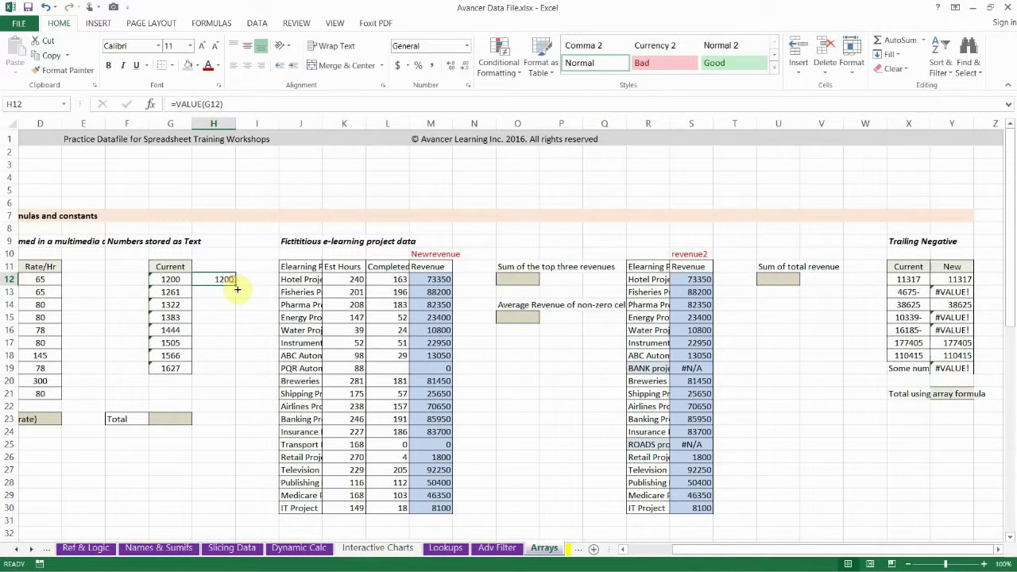
left_click_drag(229, 283, 228, 372)
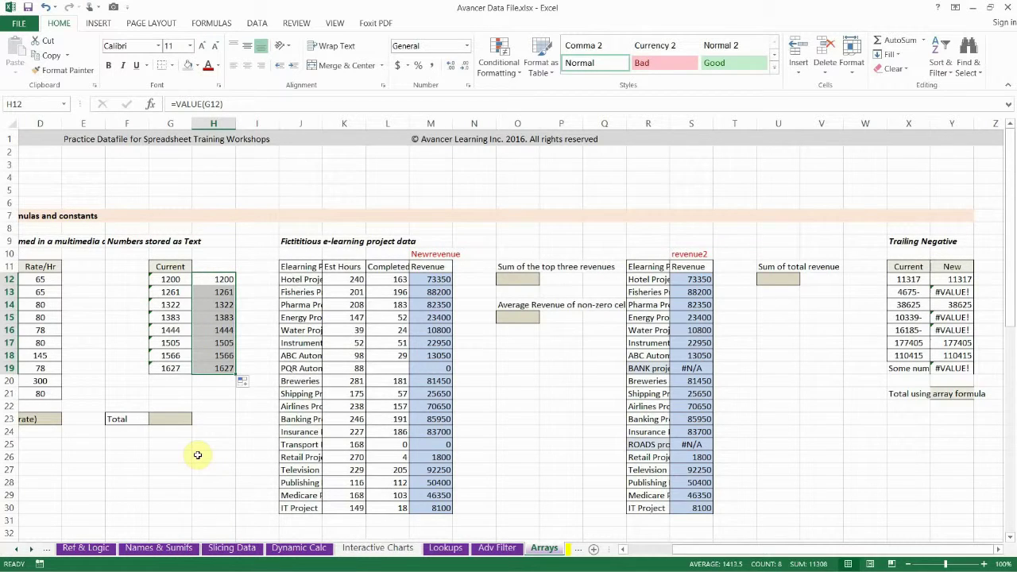
- Total the converted numbers in cell H23 with the formula =SUM(H12:H19)
left_click(216, 419)
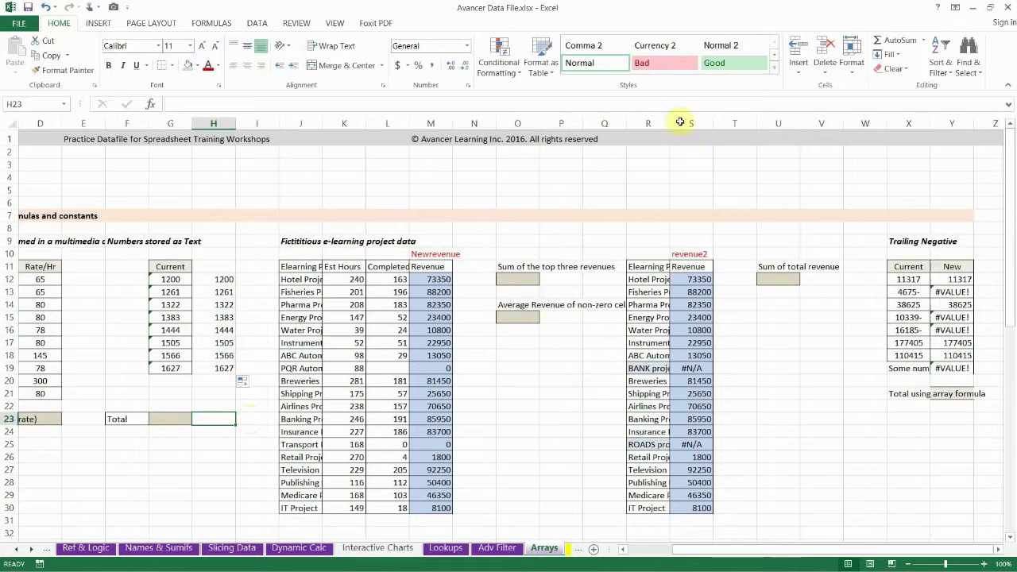
left_click(890, 41)
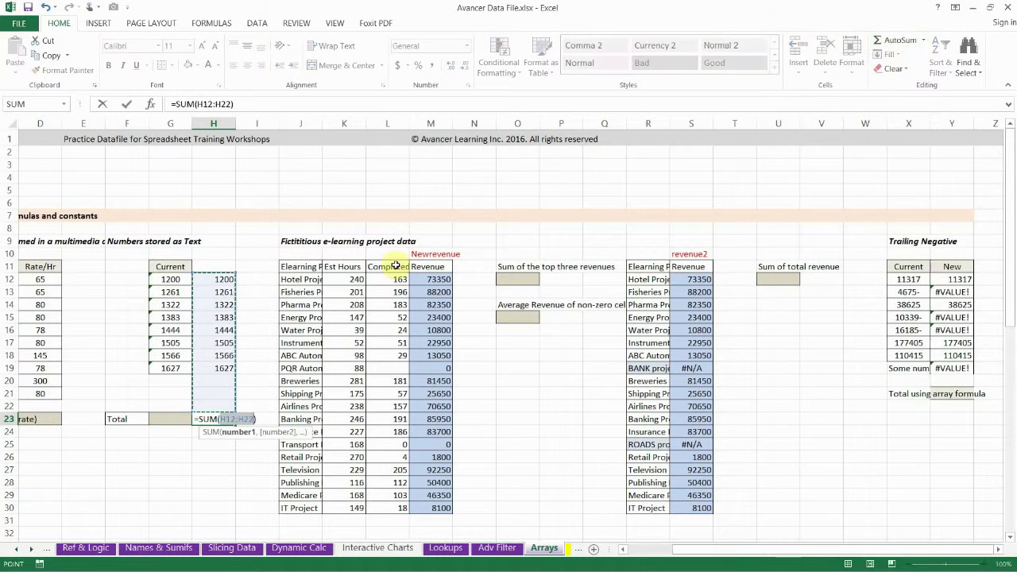
left_click_drag(215, 277, 217, 368)
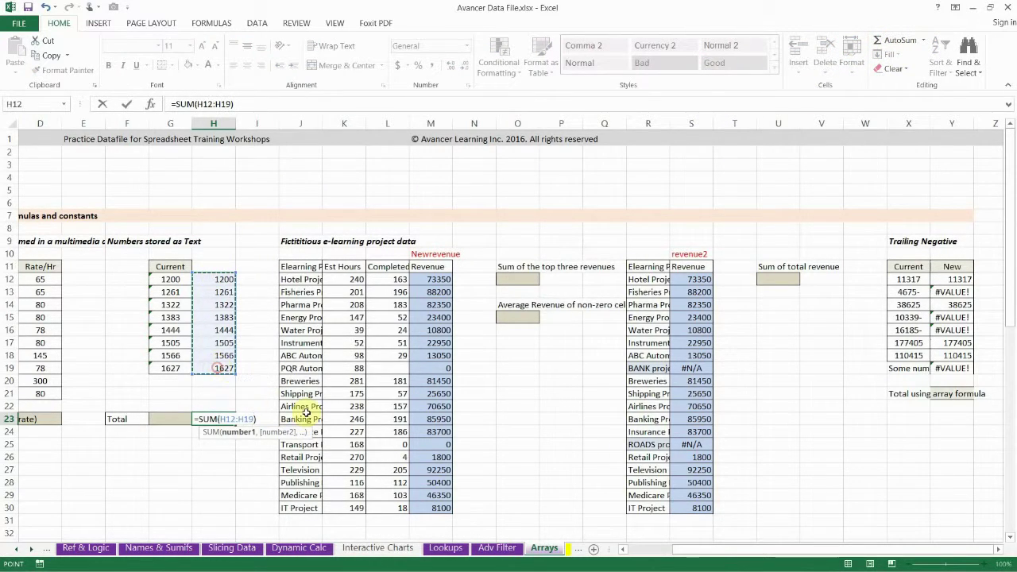
key("Return")
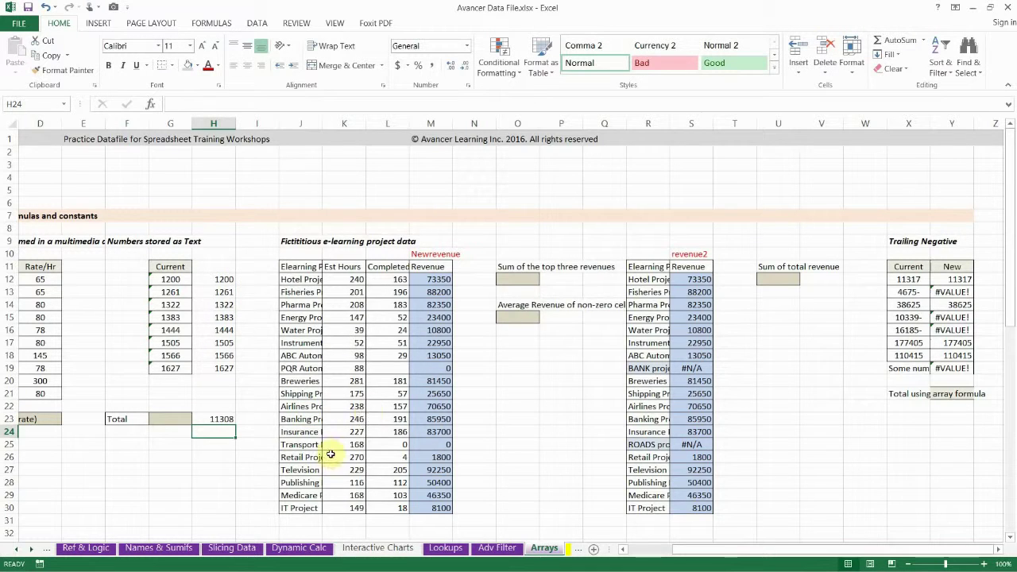
- Sum the text-stored numbers directly in the Total cell G23 with =SUM(G12:G19)
left_click(168, 419)
left_click(222, 420)
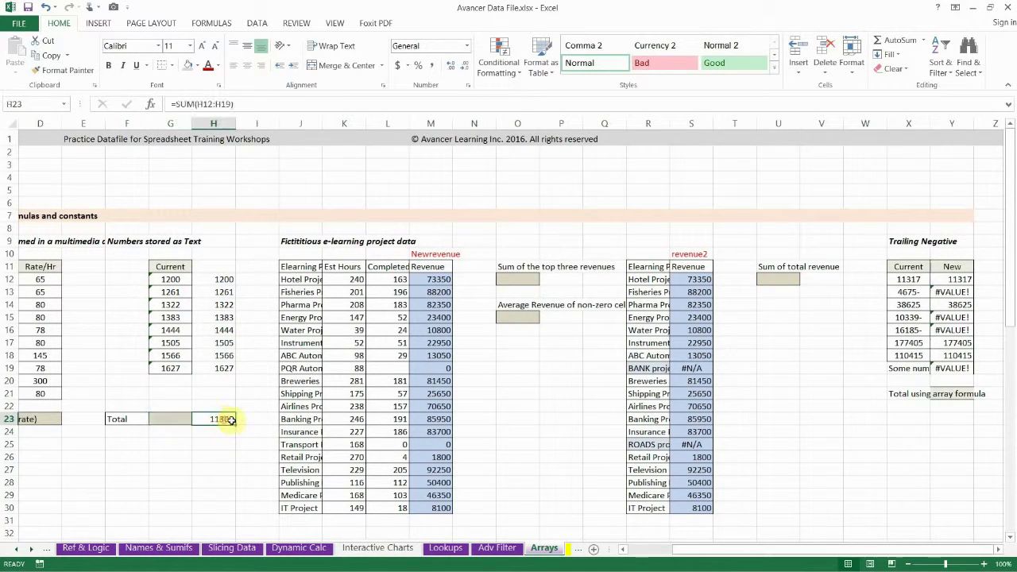
left_click(159, 419)
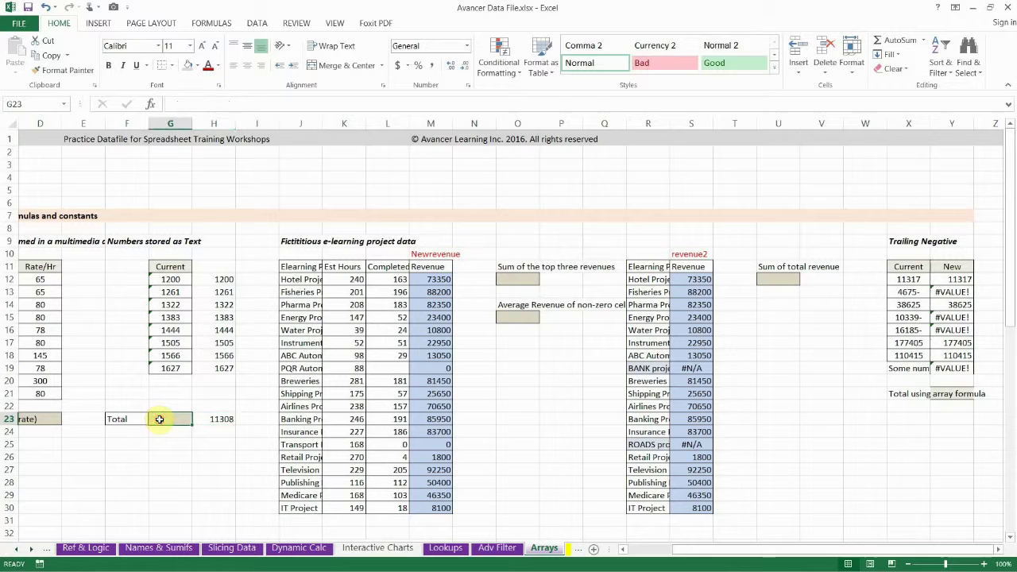
left_click(898, 39)
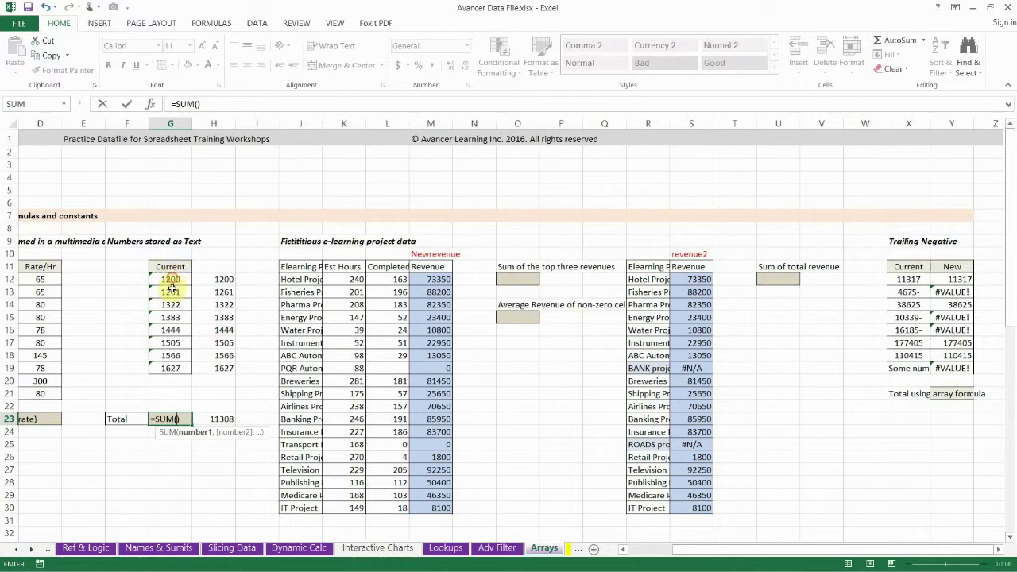
left_click_drag(171, 280, 175, 367)
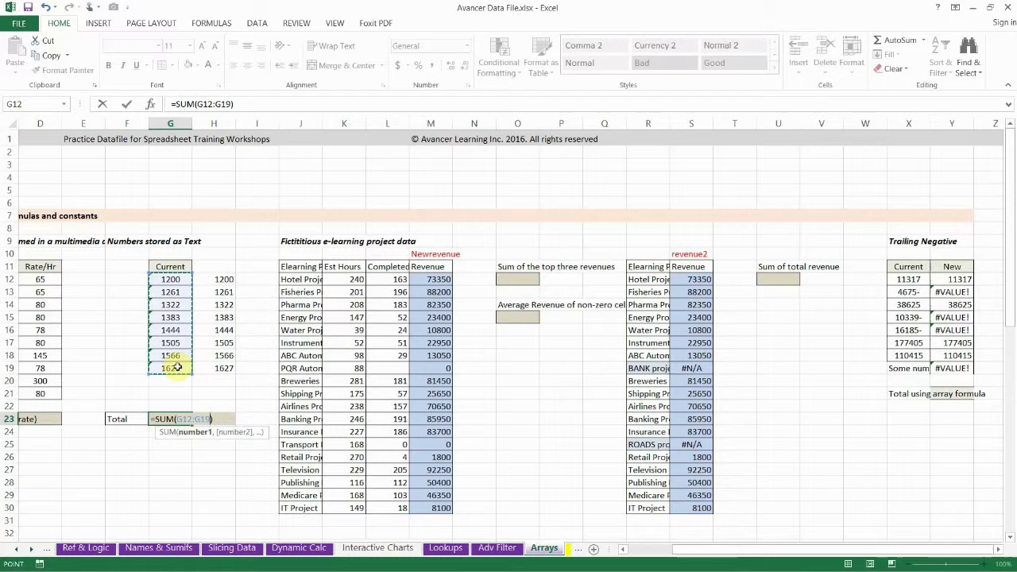
key("Return")
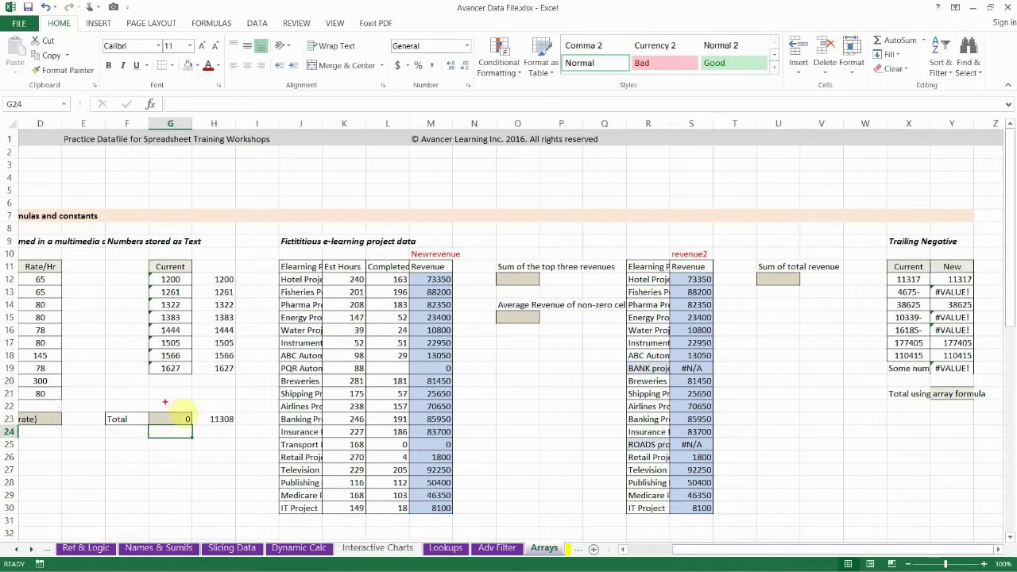
left_click_drag(155, 400, 202, 436)
mouse_move(232, 401)
left_mouse_down()
mouse_move(264, 443)
mouse_move(229, 400)
left_mouse_up()
mouse_move(236, 277)
left_mouse_down()
mouse_move(280, 232)
mouse_move(283, 211)
left_mouse_up()
key("Escape")
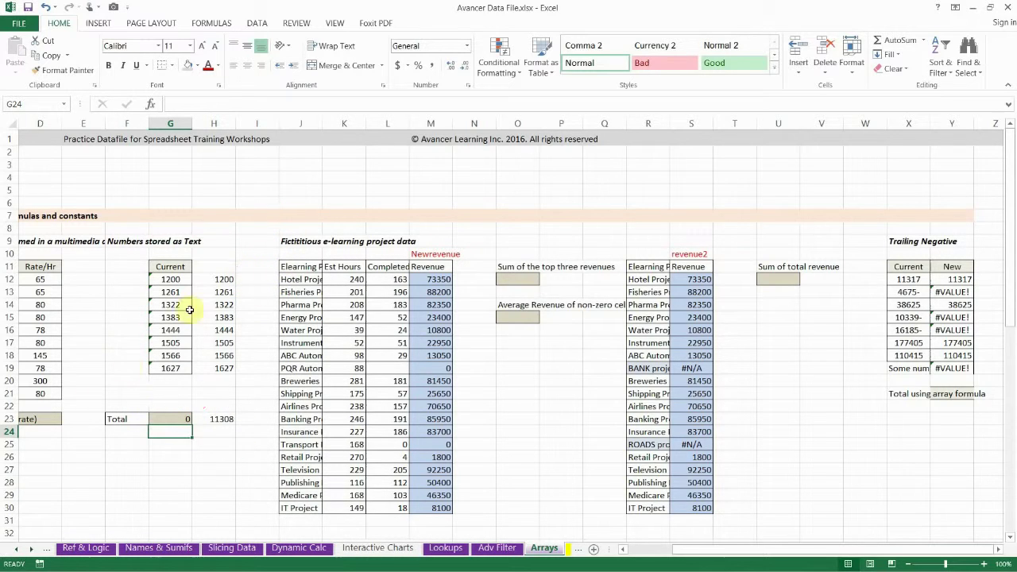
left_click(218, 282)
left_click_drag(219, 287, 218, 368)
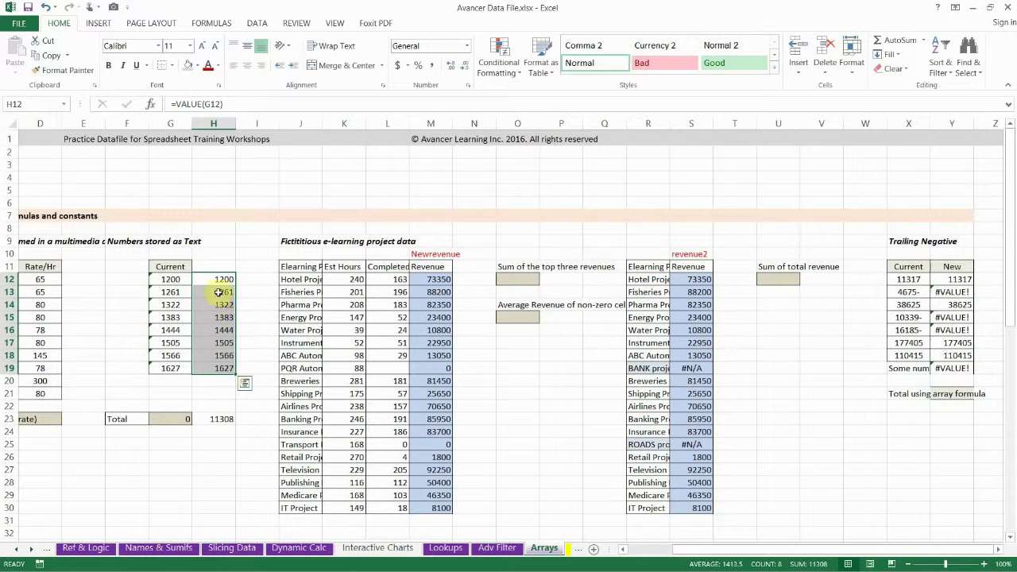
left_click_drag(219, 278, 220, 368)
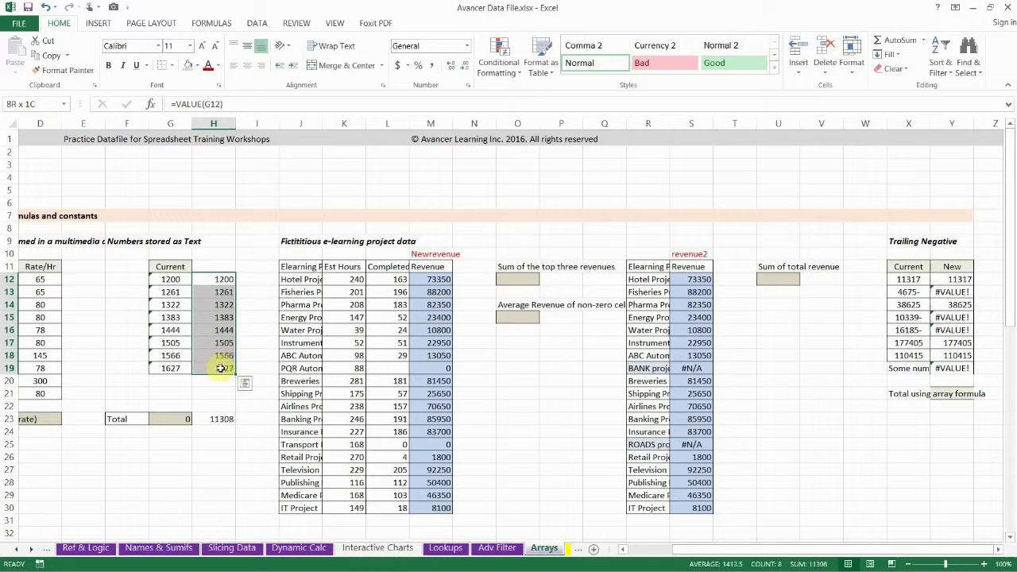
left_click(220, 418)
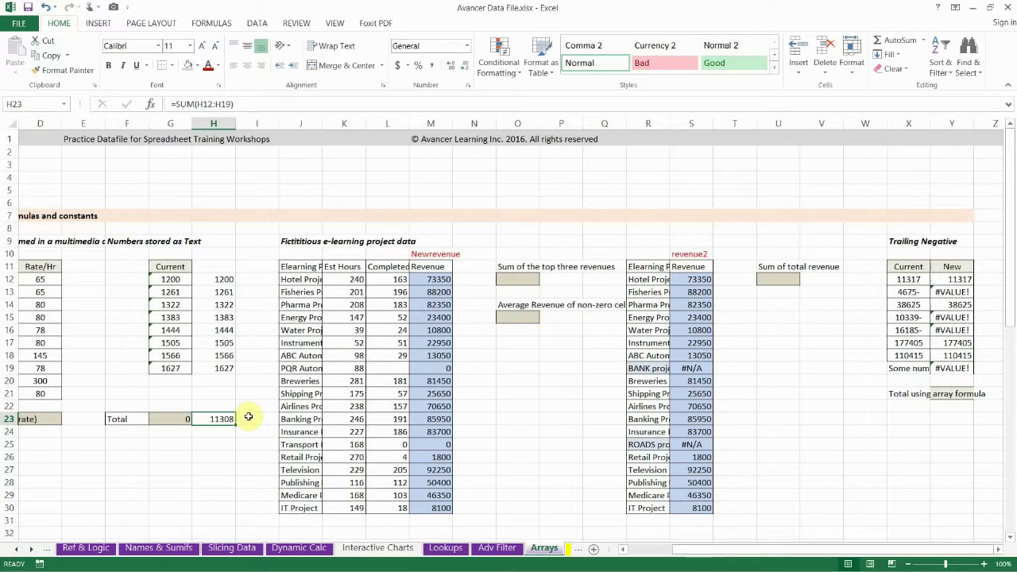
- Clear the helper column and its total in H12:H23, and empty the Total cell G23
left_click_drag(220, 281, 221, 419)
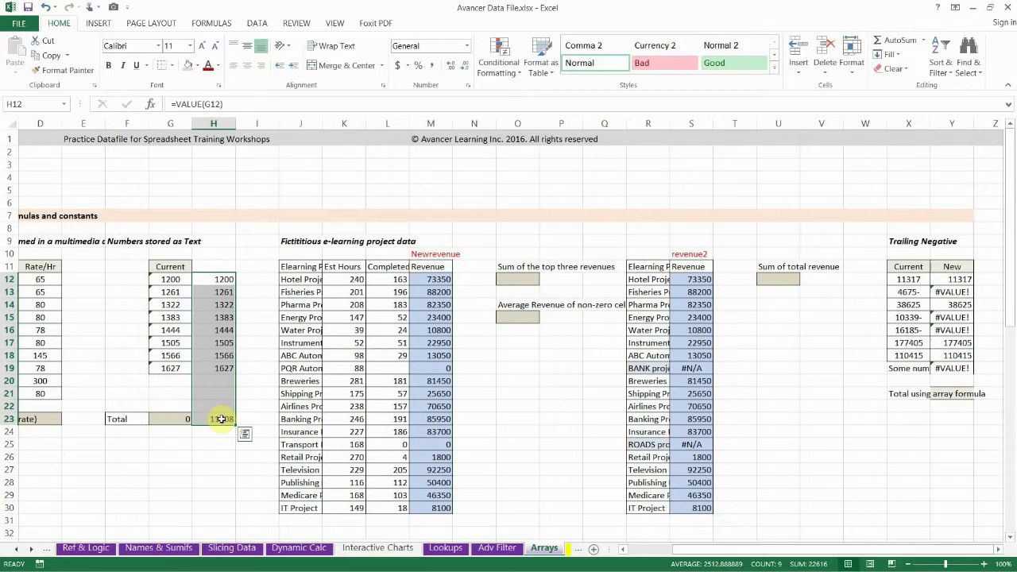
key("Delete")
left_click(162, 419)
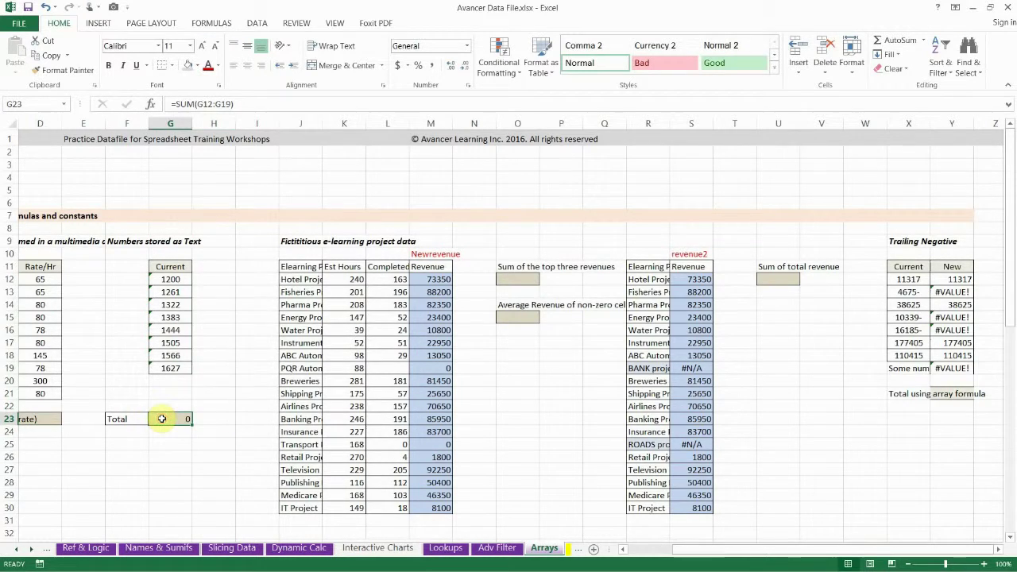
key("alt+Tab")
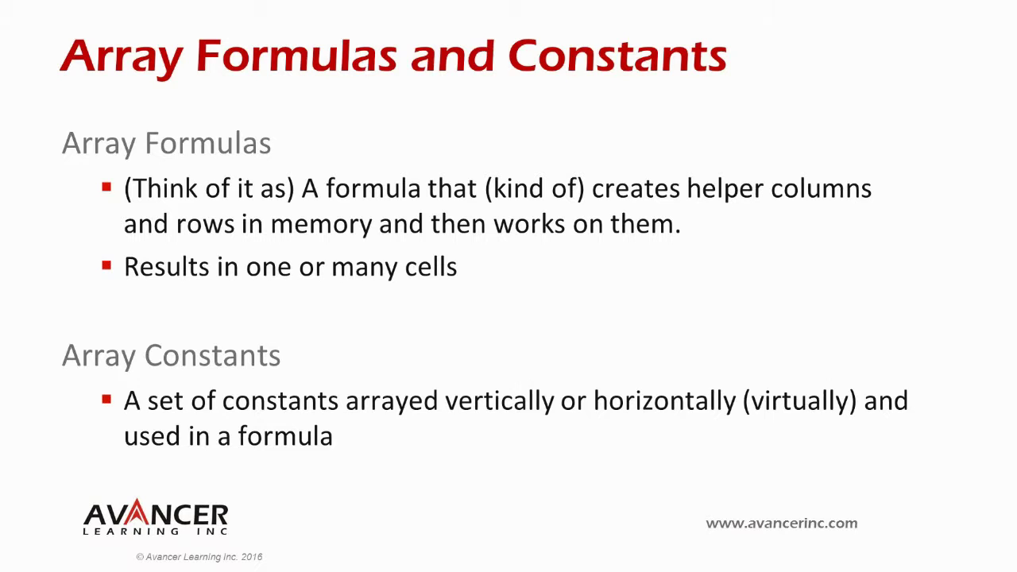
key("alt+Tab")
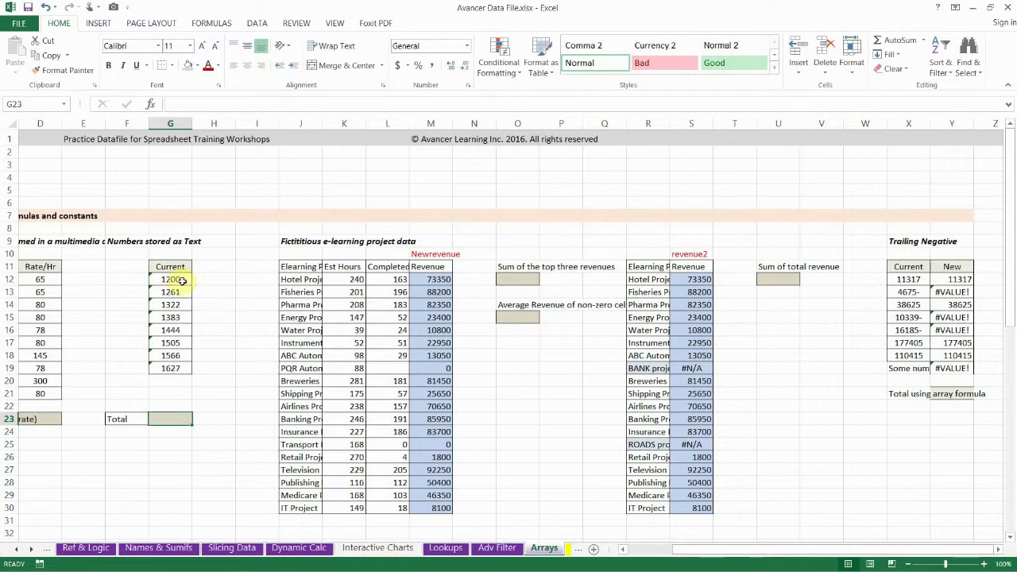
scroll(231, 387, "up", 4)
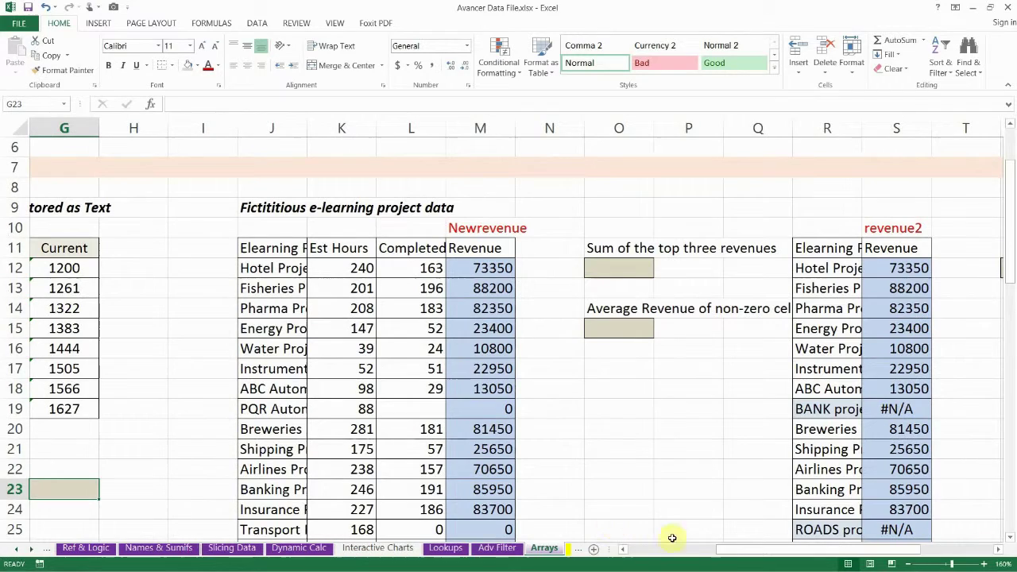
left_click_drag(726, 552, 666, 550)
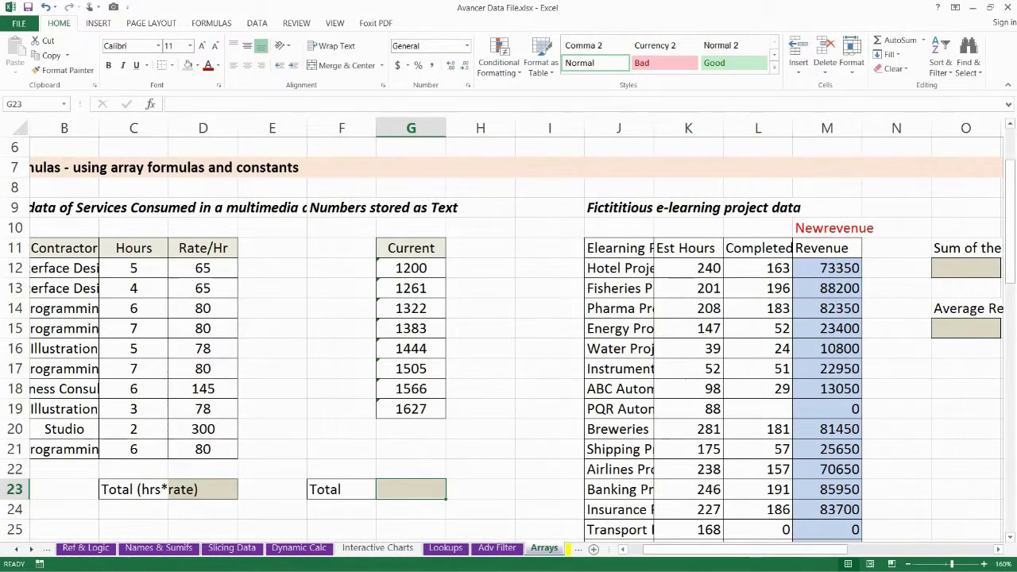
scroll(405, 455, "up", 4)
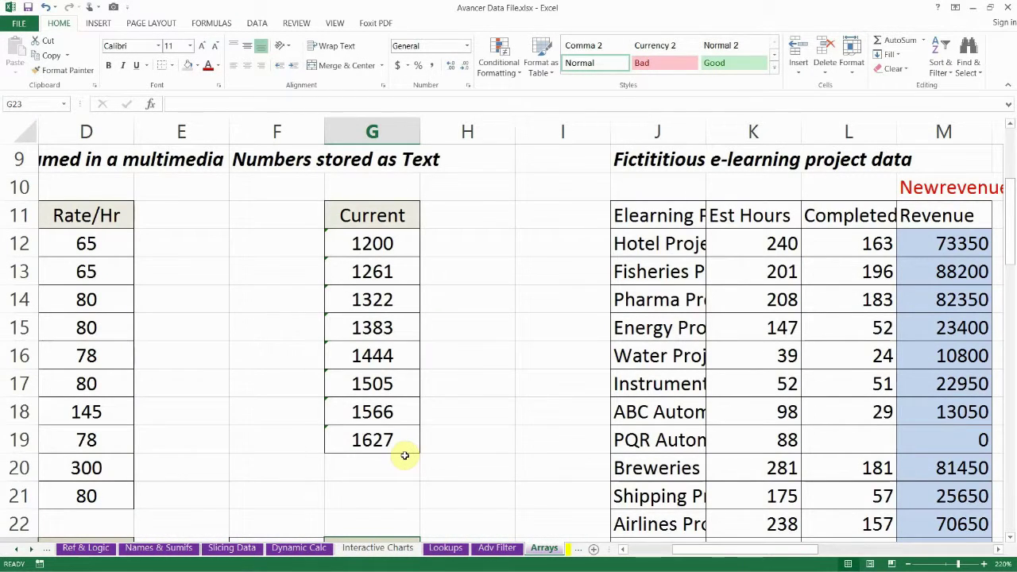
left_click(449, 251)
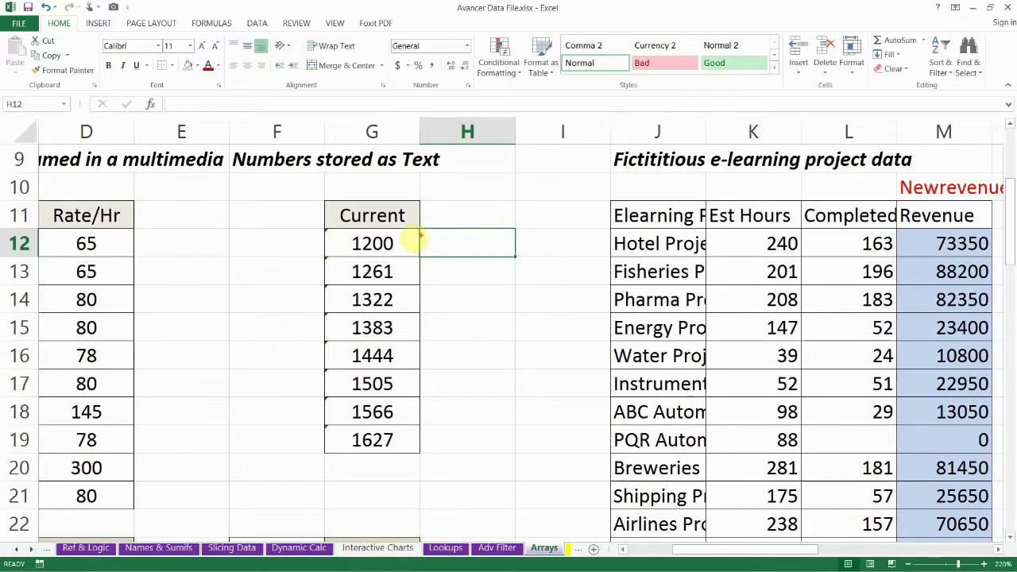
mouse_move(366, 232)
left_mouse_down()
mouse_move(386, 208)
mouse_move(469, 248)
mouse_move(473, 222)
left_mouse_up()
mouse_move(418, 453)
left_mouse_down()
mouse_move(474, 479)
mouse_move(522, 484)
left_mouse_up()
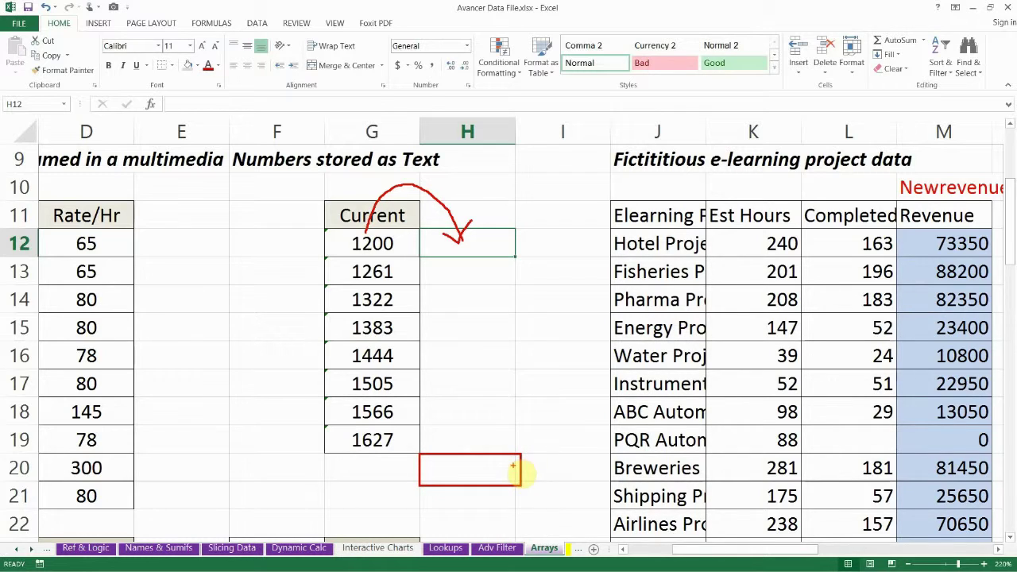
key("Escape")
- Enter =SUM(VALUE(G12:G19)) as a regular formula in the Total cell G23
scroll(447, 242, "down", 1)
scroll(446, 241, "down", 3)
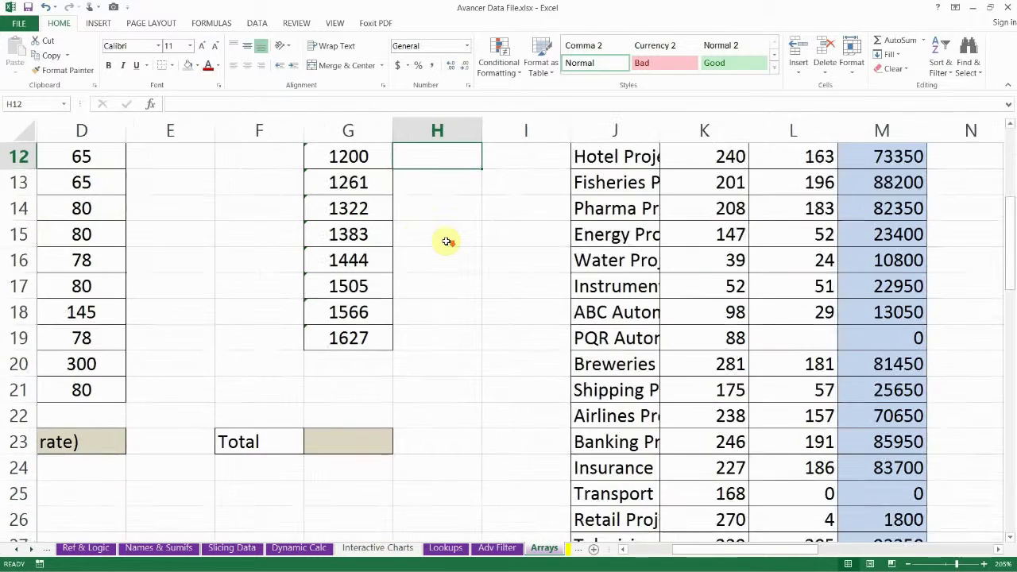
left_click(374, 439)
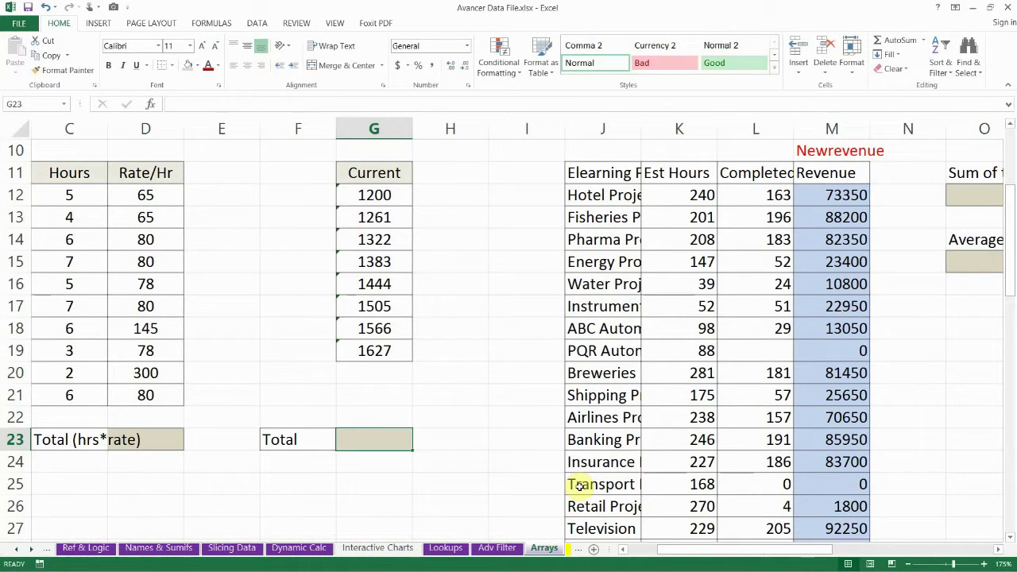
type("=SUM")
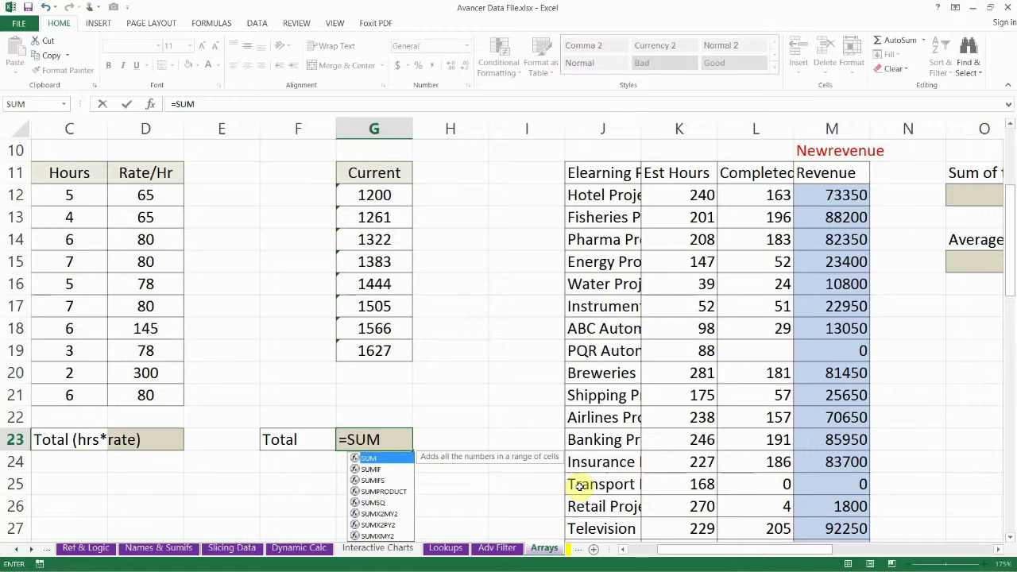
type("(VALUE")
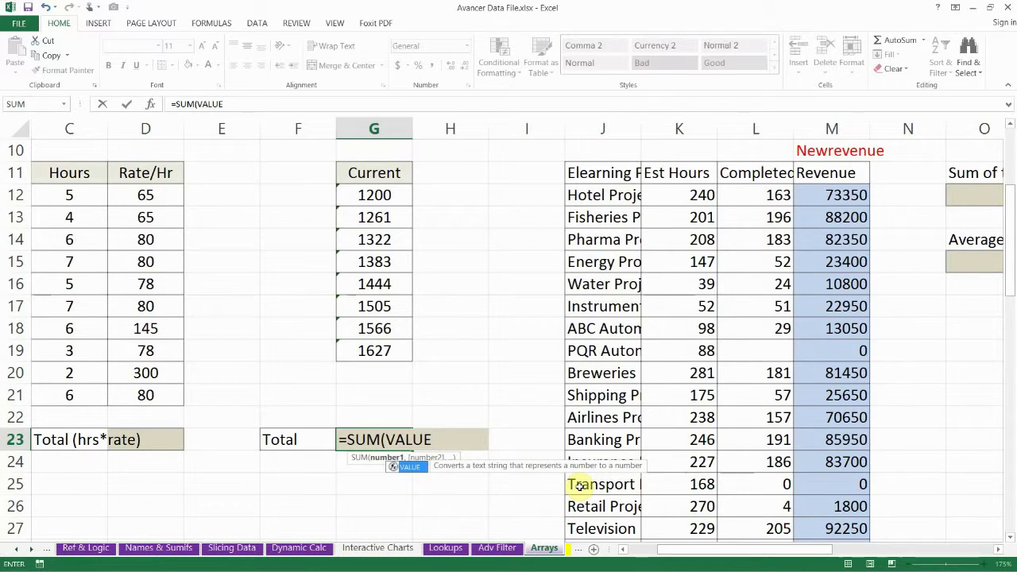
type("(")
left_click_drag(384, 200, 381, 354)
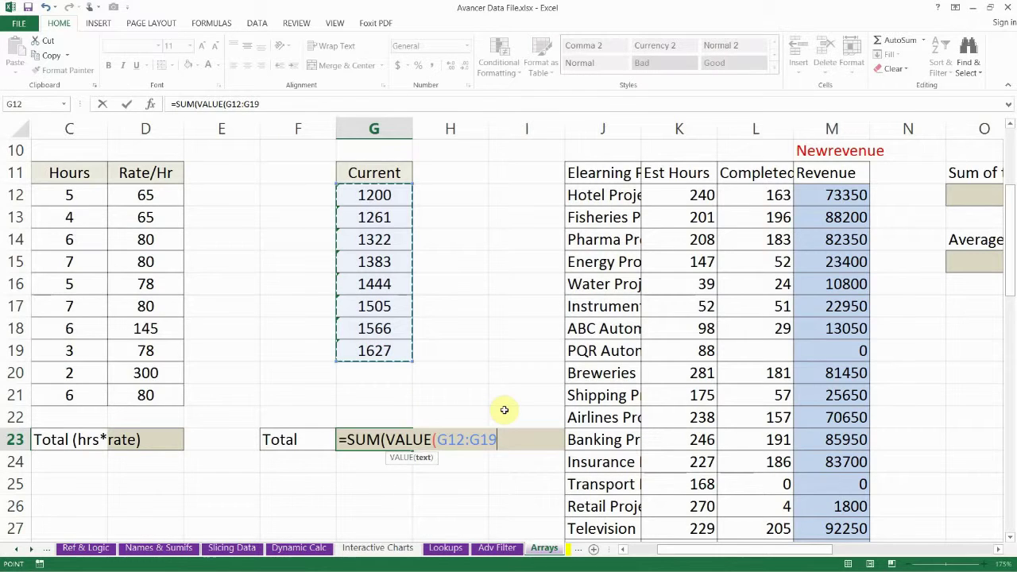
type("))")
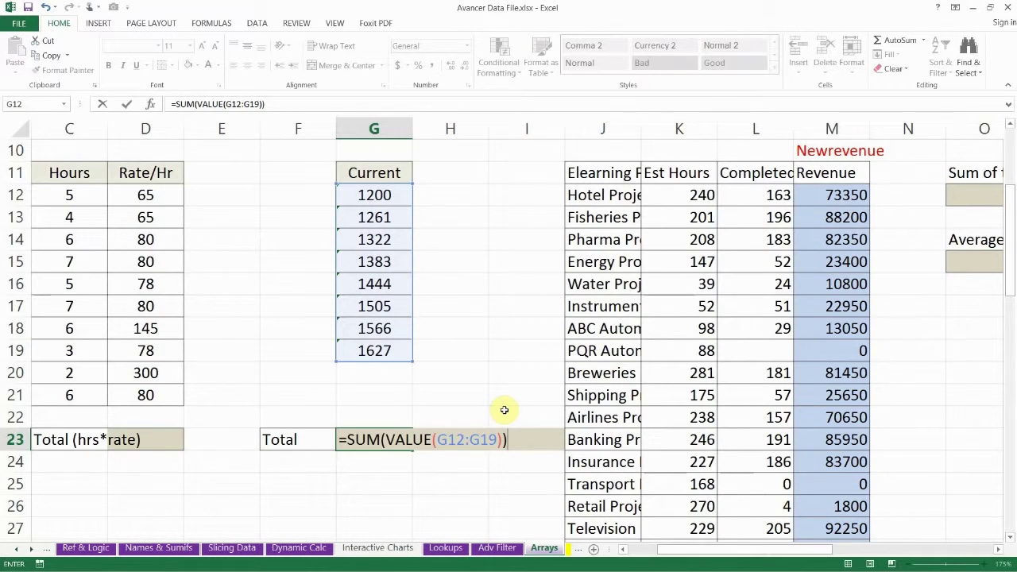
key("Return")
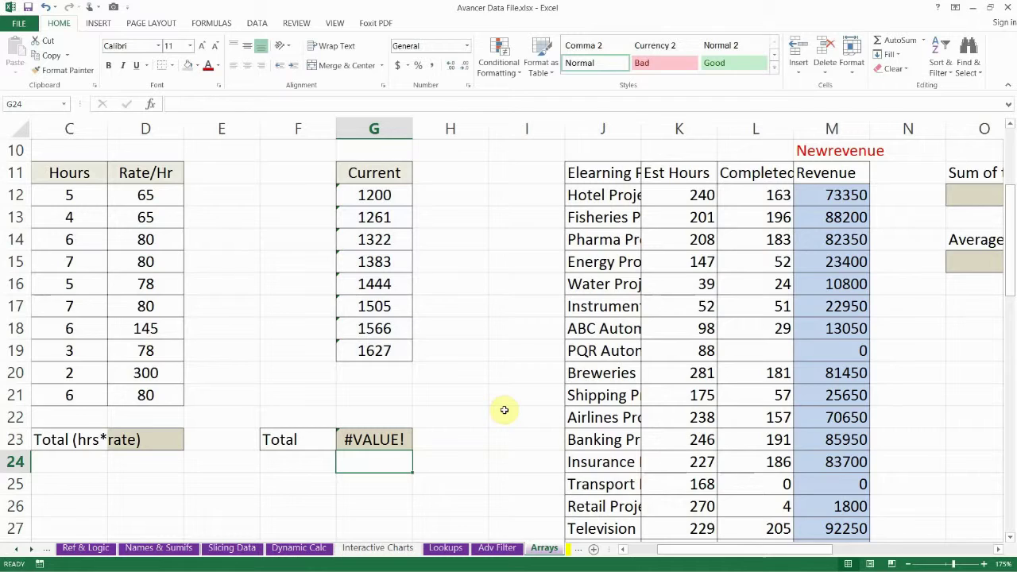
- Re-enter the Total cell G23 formula =SUM(VALUE(G12:G19)) as an array formula
left_click(385, 440)
double_click(385, 439)
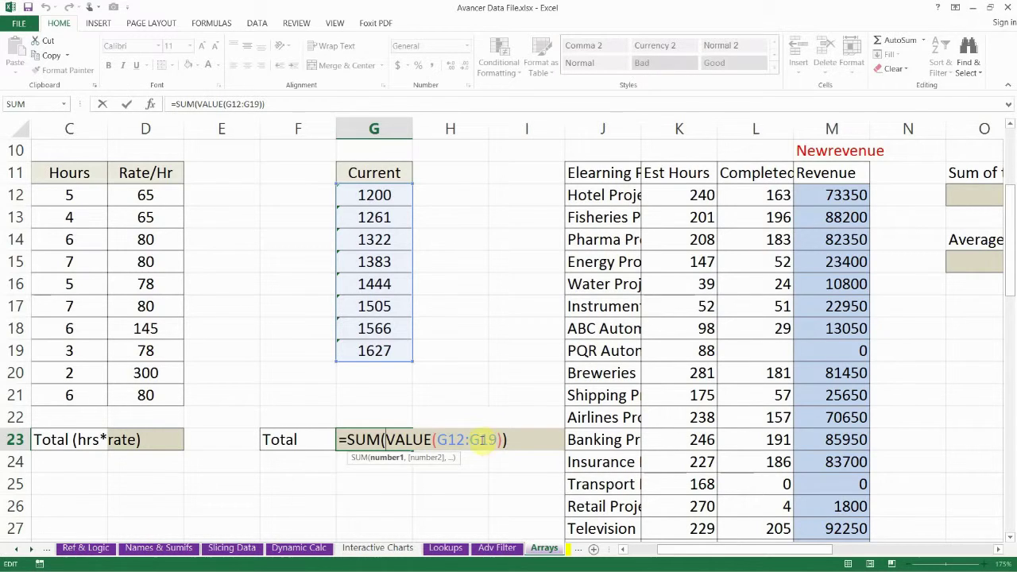
left_click(438, 442)
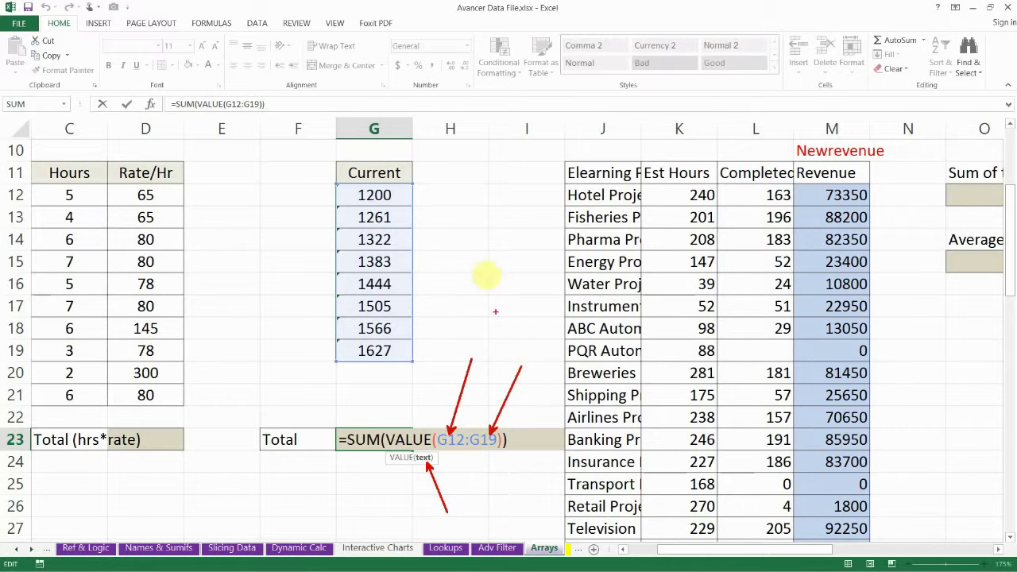
mouse_move(399, 185)
left_mouse_down()
mouse_move(458, 154)
mouse_move(450, 169)
mouse_move(465, 178)
mouse_move(494, 156)
left_mouse_up()
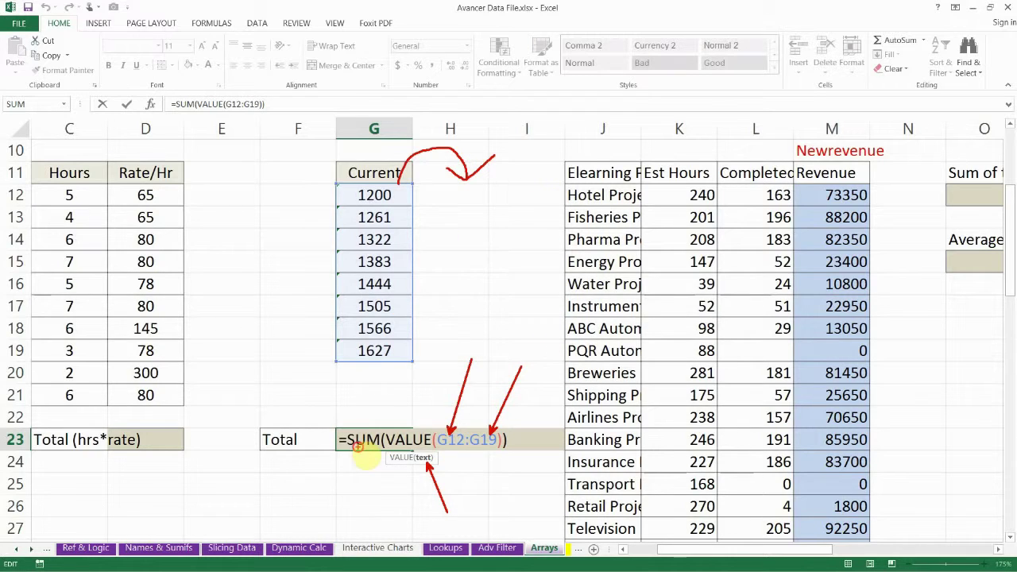
left_click_drag(357, 447, 357, 495)
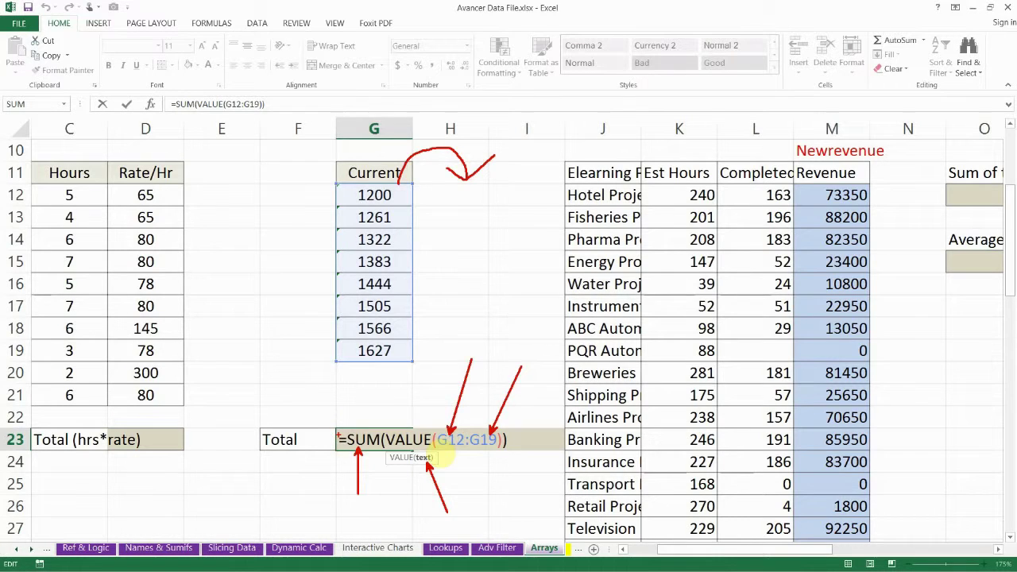
key("Escape")
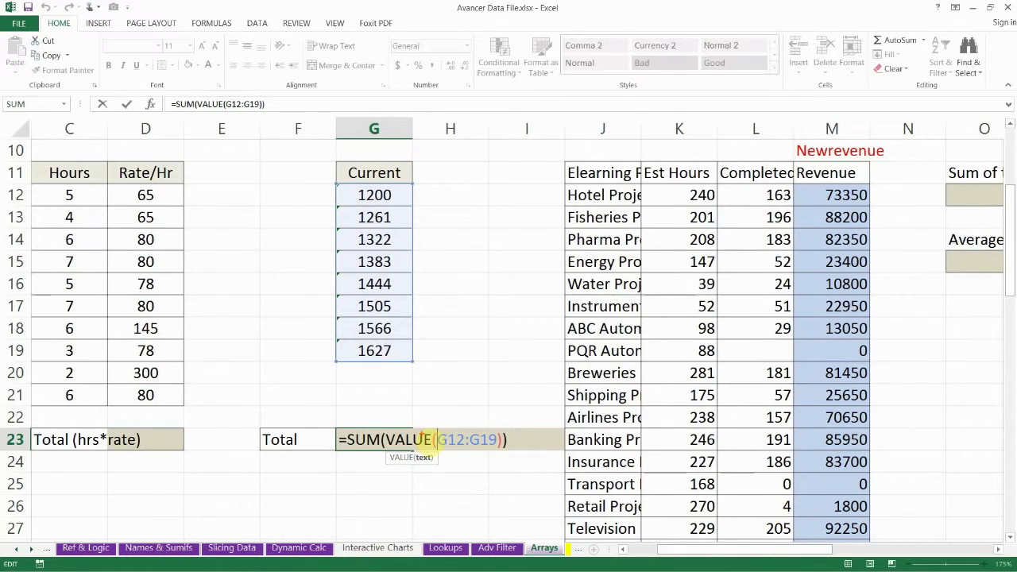
mouse_move(421, 437)
left_mouse_down()
mouse_move(429, 402)
mouse_move(403, 354)
mouse_move(387, 359)
left_mouse_up()
left_click(513, 450)
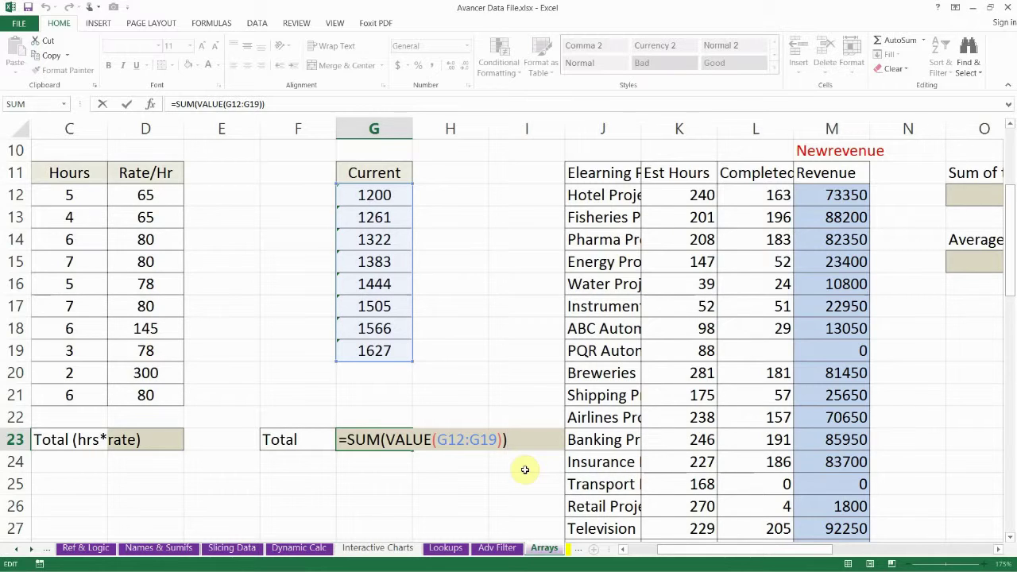
key("ctrl+shift+Return")
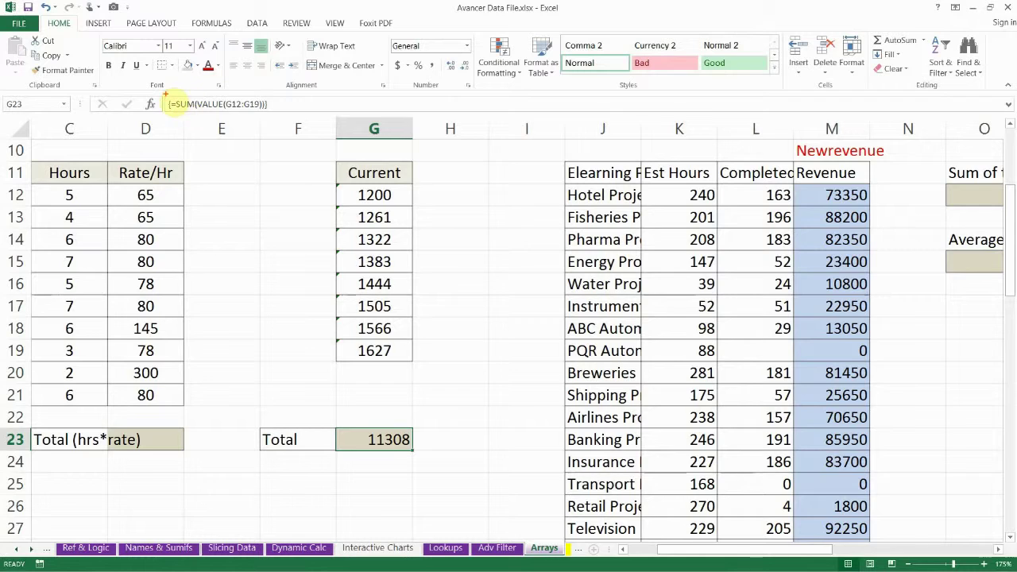
mouse_move(164, 96)
left_mouse_down()
mouse_move(263, 134)
mouse_move(278, 121)
mouse_move(295, 189)
left_mouse_up()
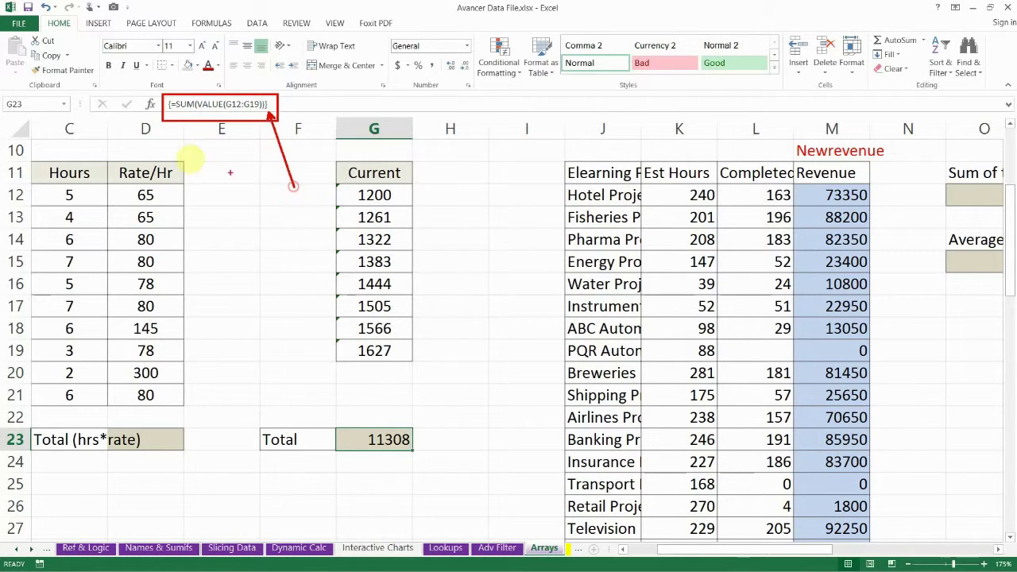
left_click_drag(167, 113, 140, 153)
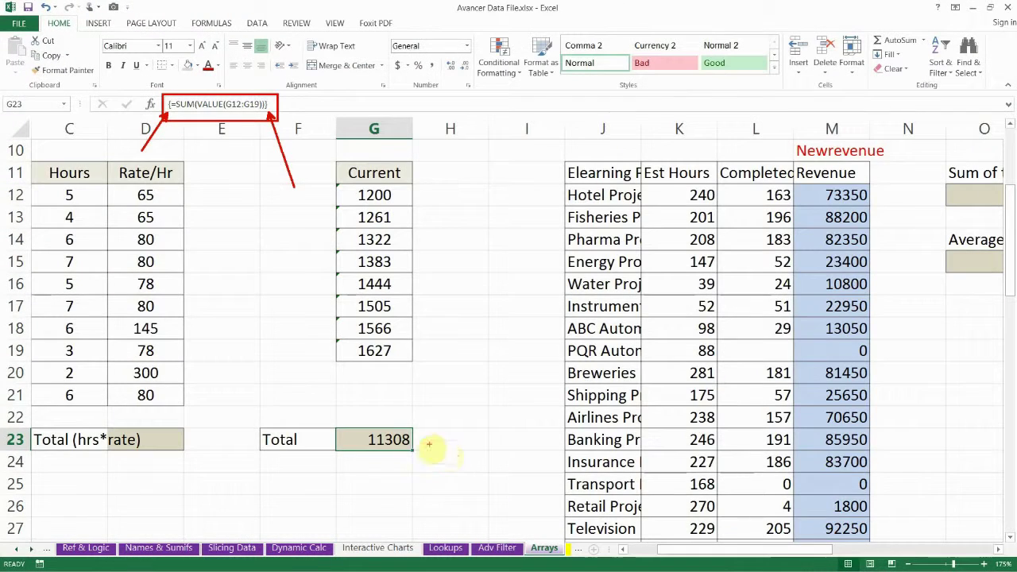
mouse_move(411, 433)
left_mouse_down()
mouse_move(511, 352)
mouse_move(503, 356)
left_mouse_up()
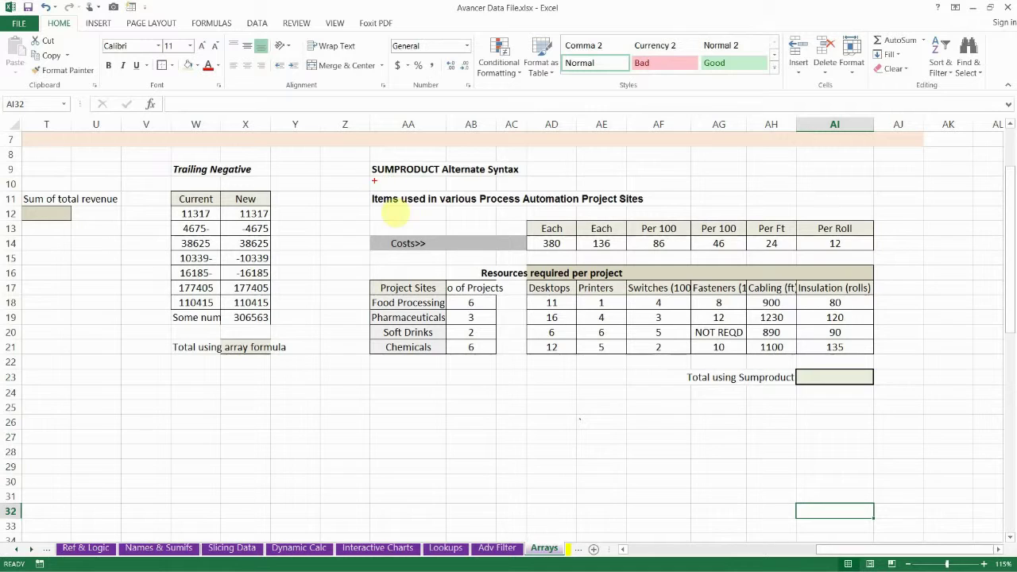
- Examine the project counts, resources required per project and unit costs in the SUMPRODUCT table, including the Soft Drinks entry for Fasteners
mouse_move(361, 281)
left_mouse_down()
mouse_move(439, 334)
mouse_move(509, 361)
left_mouse_up()
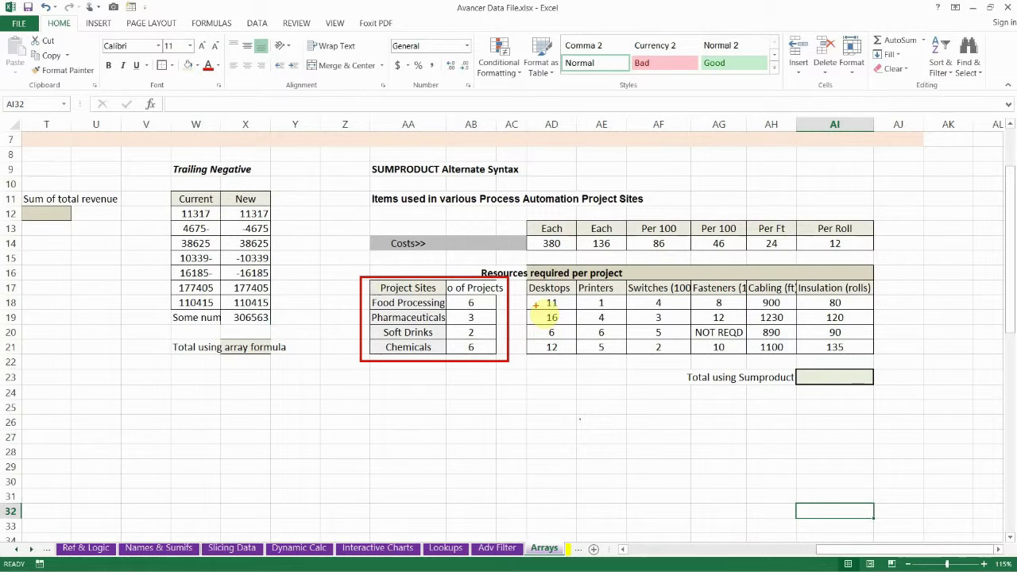
mouse_move(518, 278)
left_mouse_down()
mouse_move(580, 364)
mouse_move(882, 363)
left_mouse_up()
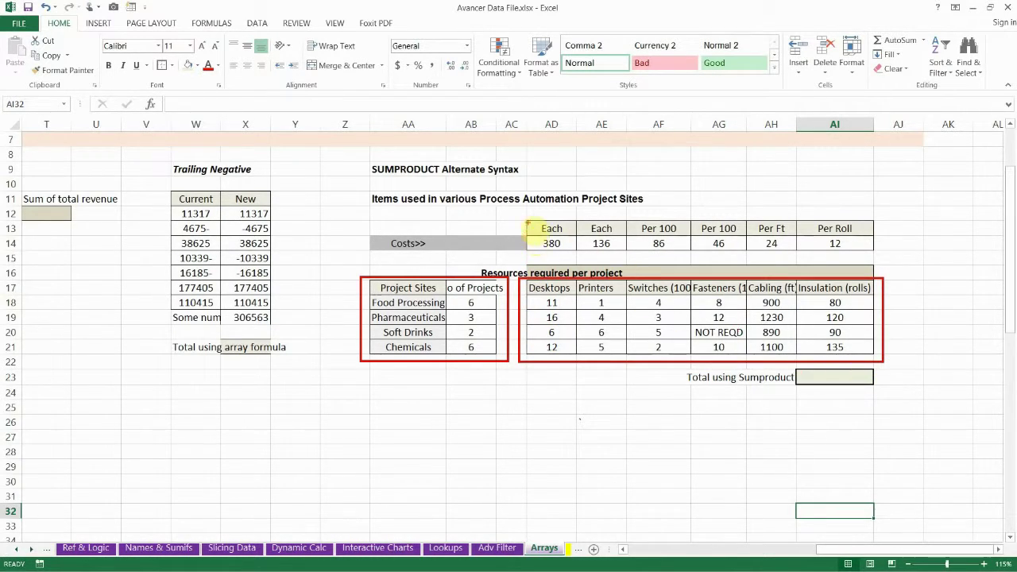
mouse_move(524, 221)
left_mouse_down()
mouse_move(547, 243)
mouse_move(895, 258)
left_mouse_up()
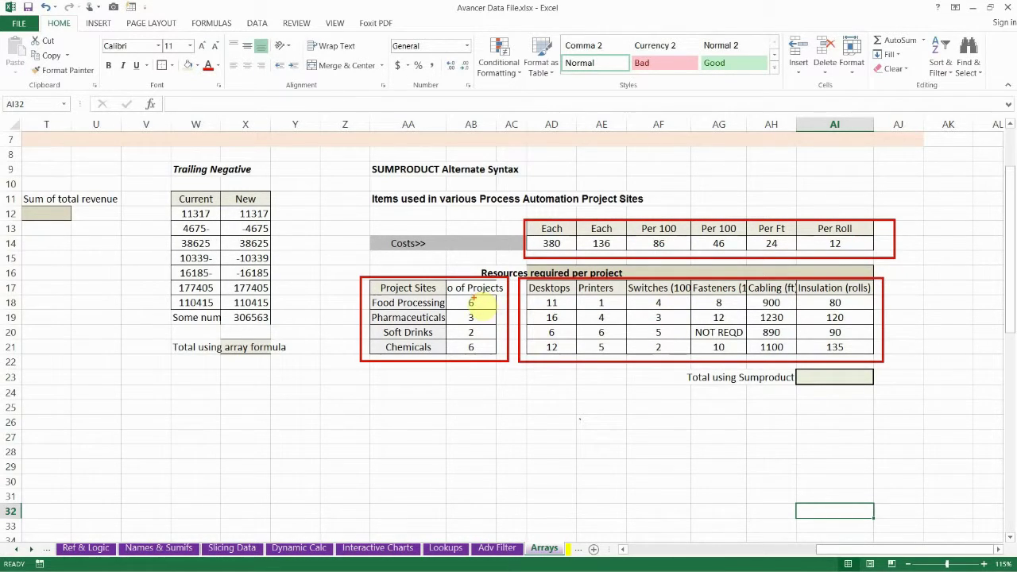
mouse_move(480, 294)
left_mouse_down()
mouse_move(454, 308)
mouse_move(486, 313)
mouse_move(479, 296)
left_mouse_up()
mouse_move(560, 296)
left_mouse_down()
mouse_move(534, 305)
mouse_move(561, 297)
left_mouse_up()
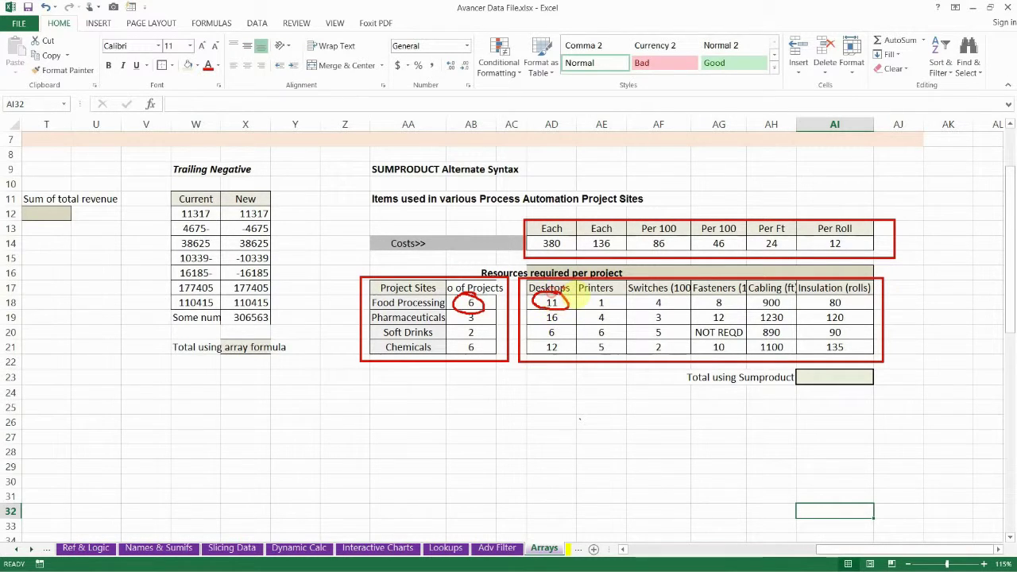
mouse_move(561, 241)
left_mouse_down()
mouse_move(542, 228)
mouse_move(531, 254)
mouse_move(564, 235)
left_mouse_up()
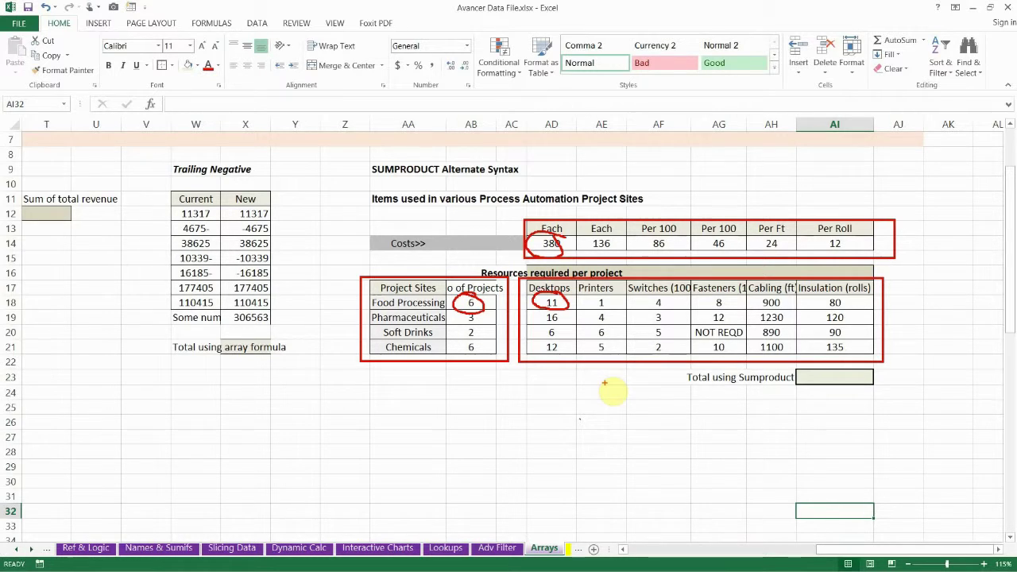
key("Escape")
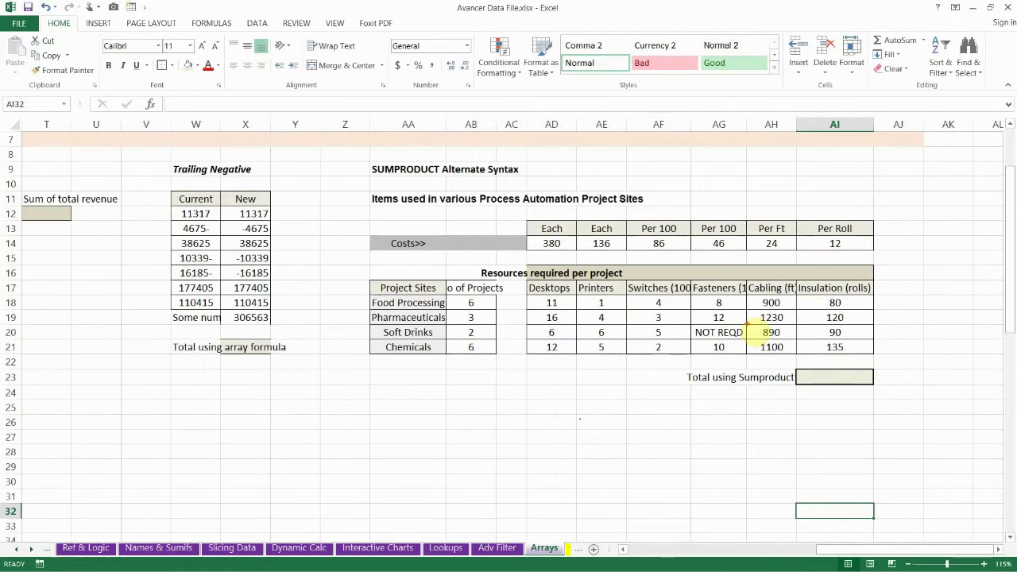
mouse_move(747, 324)
left_mouse_down()
mouse_move(688, 330)
mouse_move(707, 349)
mouse_move(747, 324)
left_mouse_up()
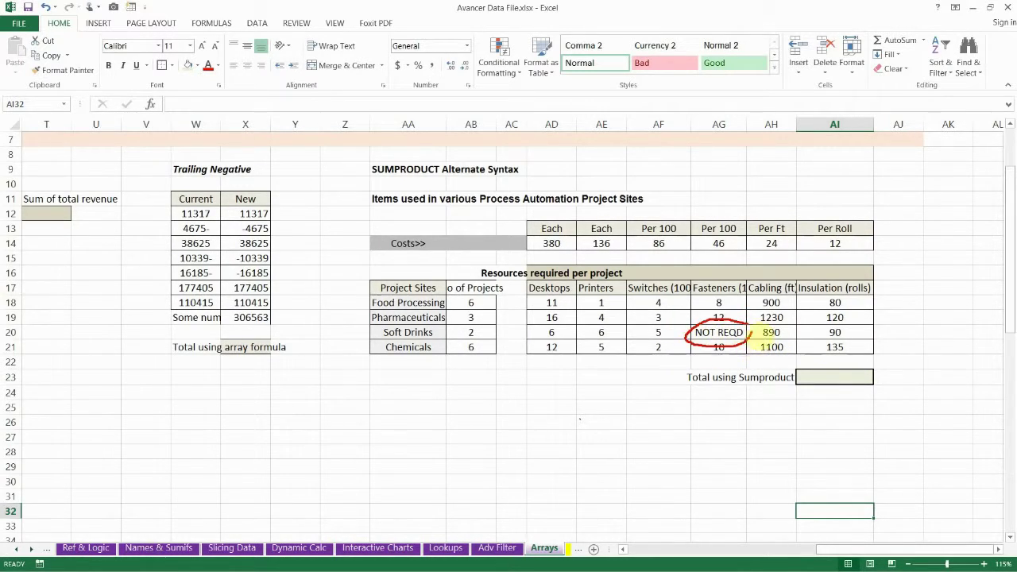
key("Escape")
- Enter =SUMPRODUCT(AB18:AB21*AD18:AI21*AD14:AI14) in the Total using Sumproduct cell AI23
left_click(826, 380)
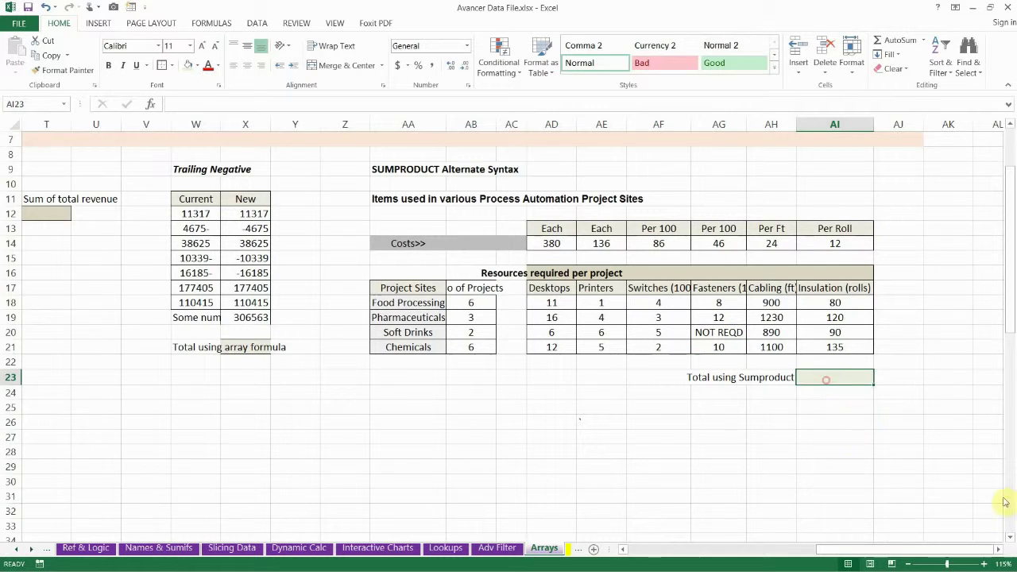
type("=SUMPRO")
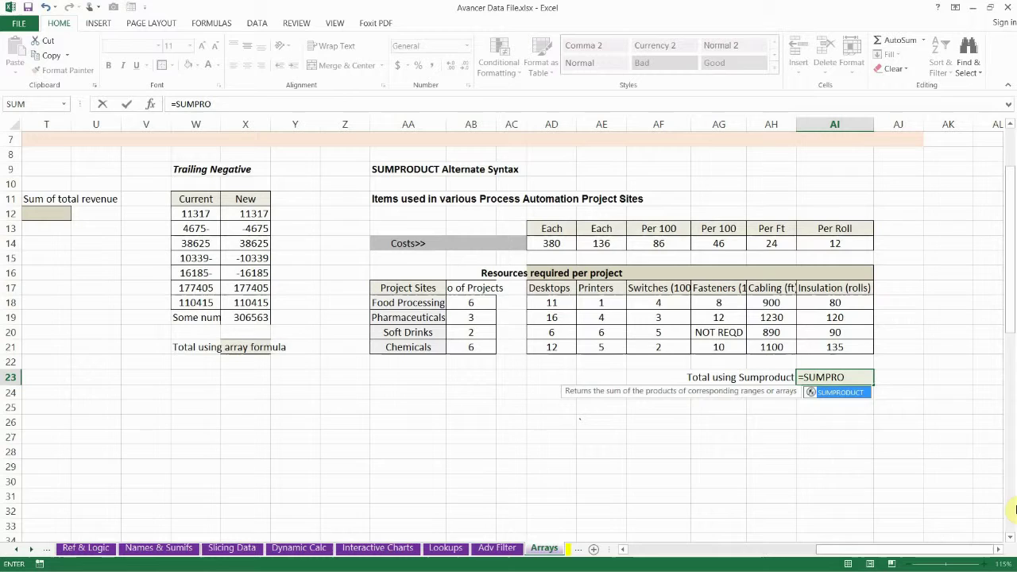
key("Tab")
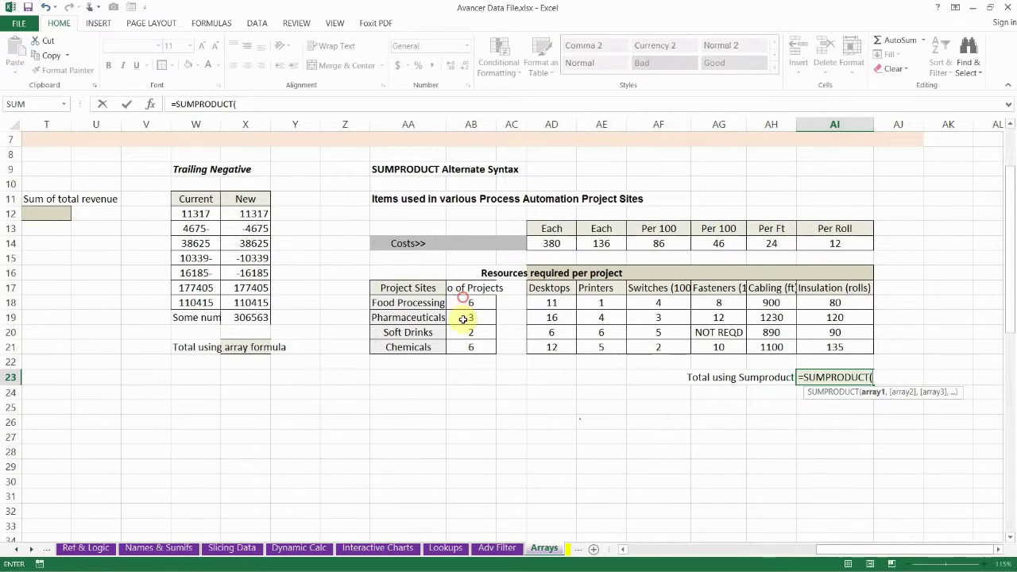
left_click_drag(468, 303, 472, 345)
type("*")
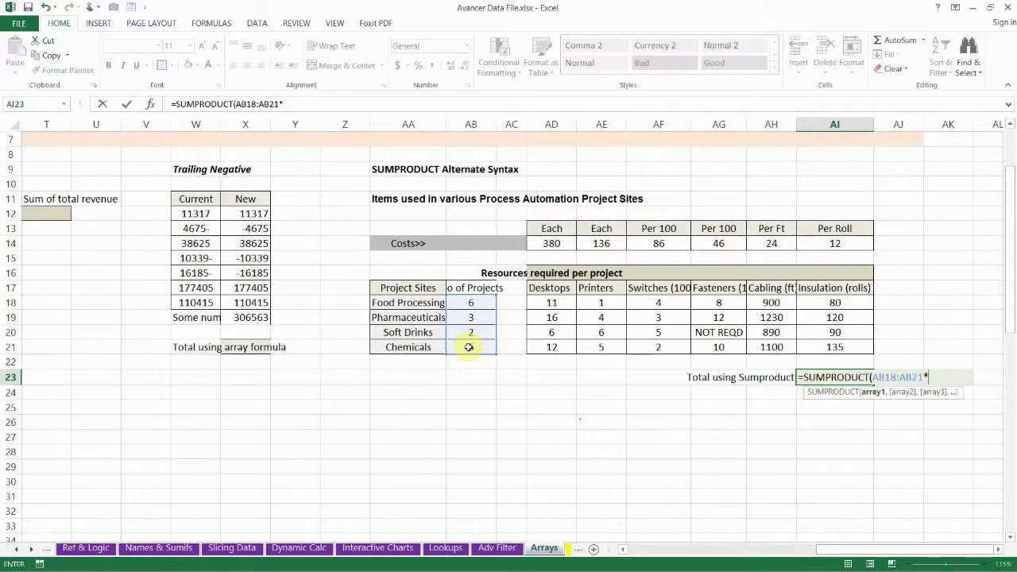
left_click_drag(538, 303, 818, 345)
type("*")
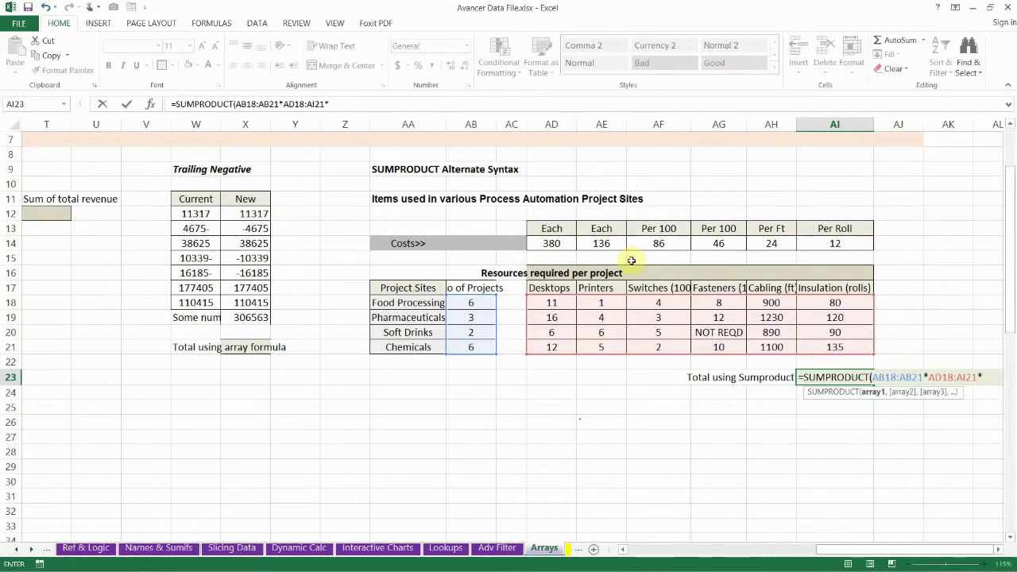
left_click_drag(551, 244, 835, 243)
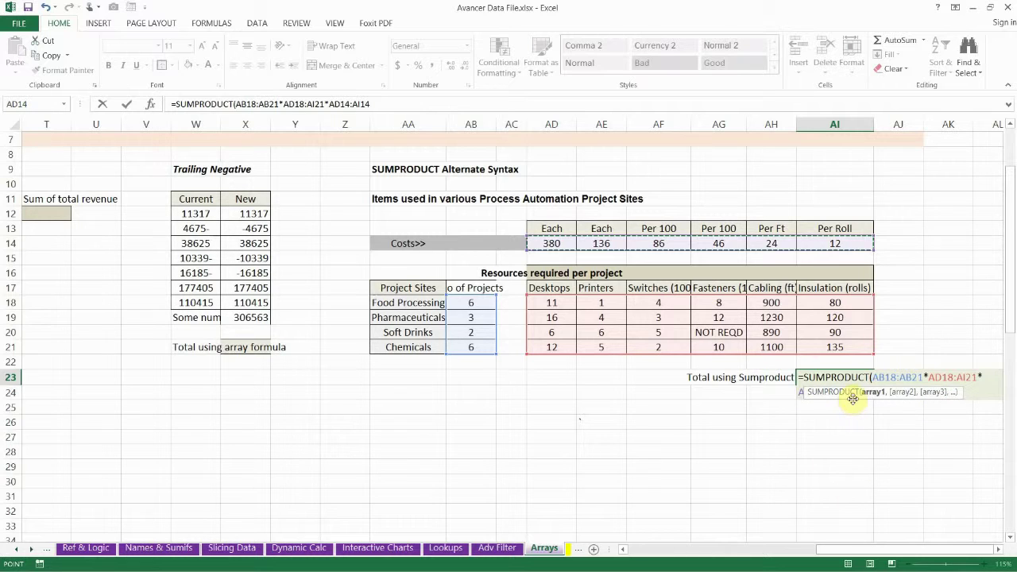
left_click_drag(853, 399, 914, 170)
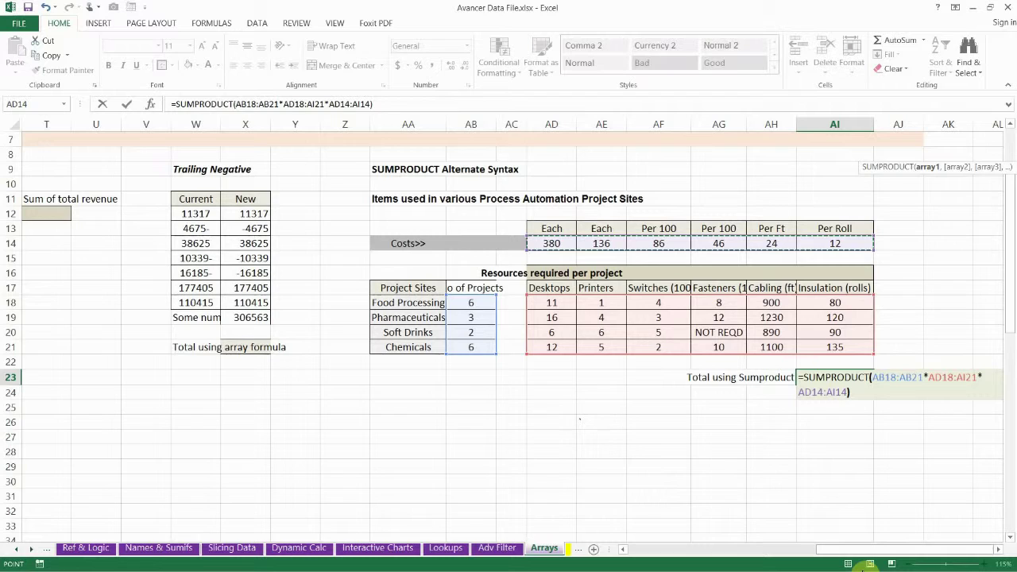
key("Return")
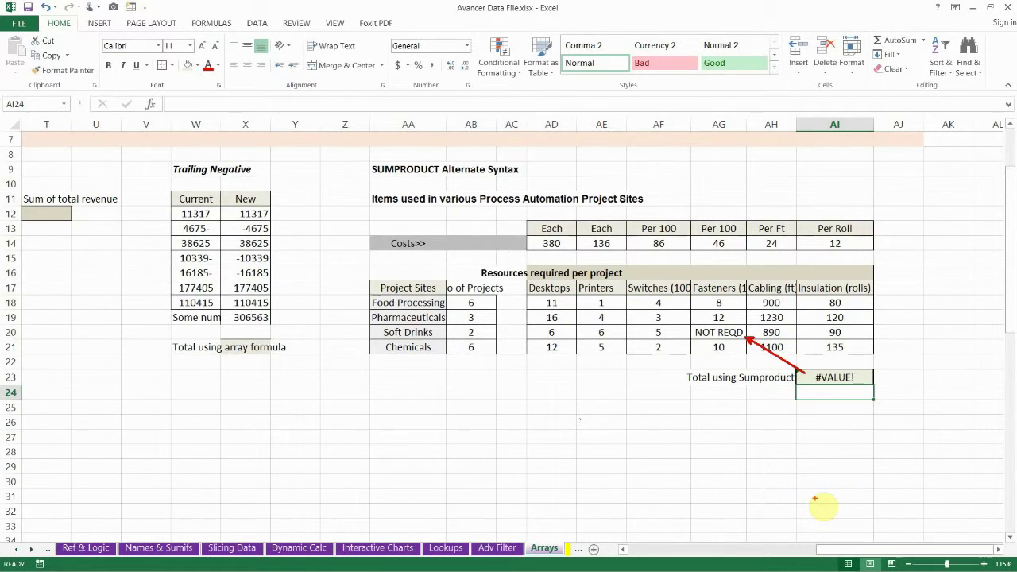
- Try 0 in the Soft Drinks Fasteners cell AG20 and restore its NOT REQD text
left_click(718, 333)
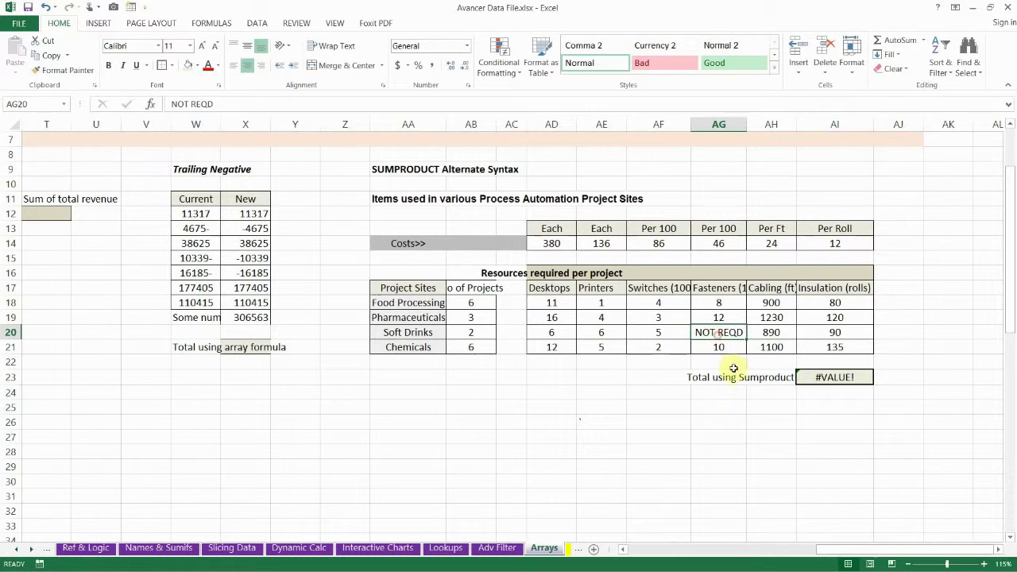
type("0")
key("Return")
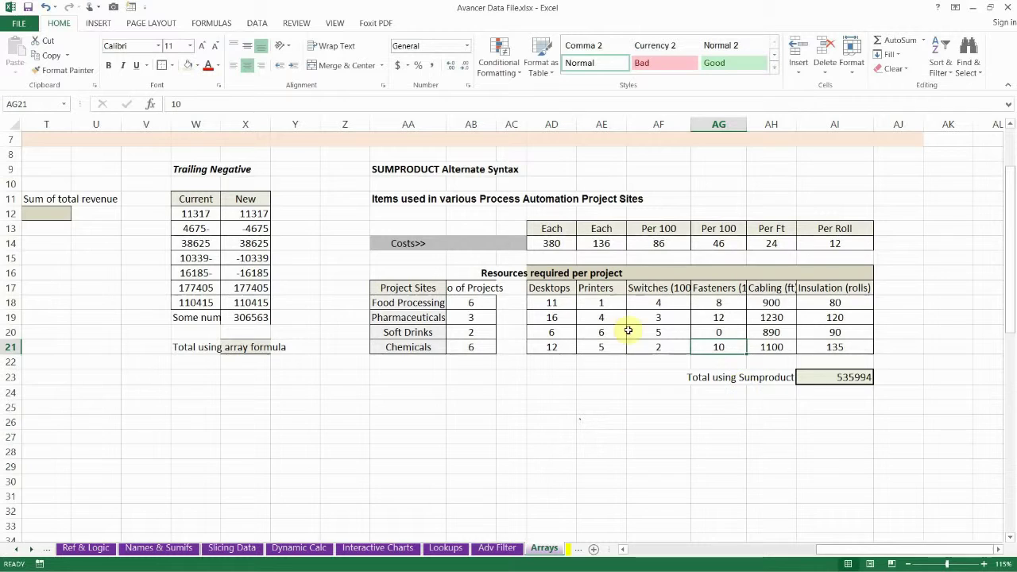
left_click(718, 331)
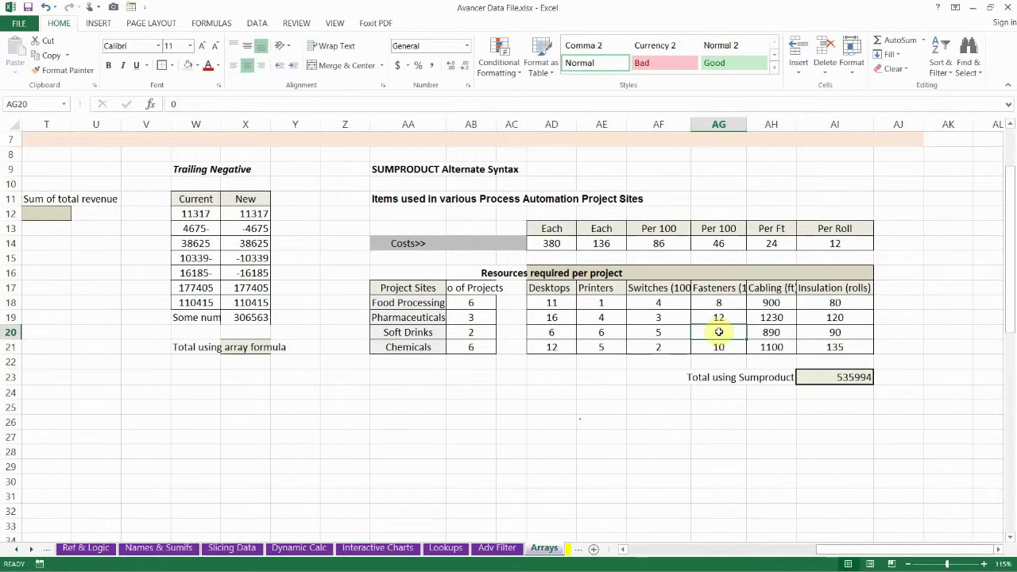
type("NOT REQD")
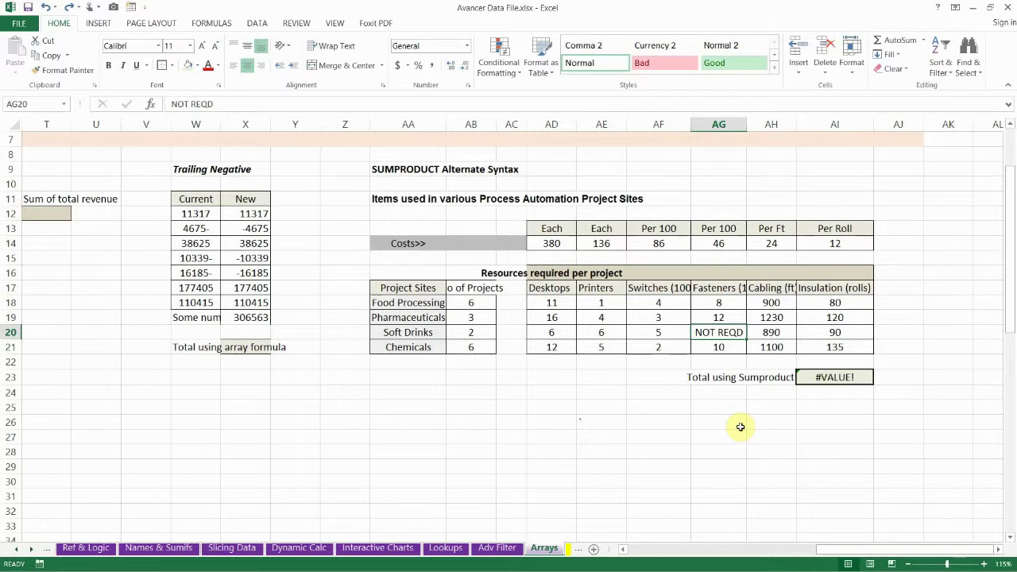
- In the Total using Sumproduct formula in AI23, wrap the resource range as IF(ISTEXT(AD18:AI21) to test for text entries
left_click(803, 376)
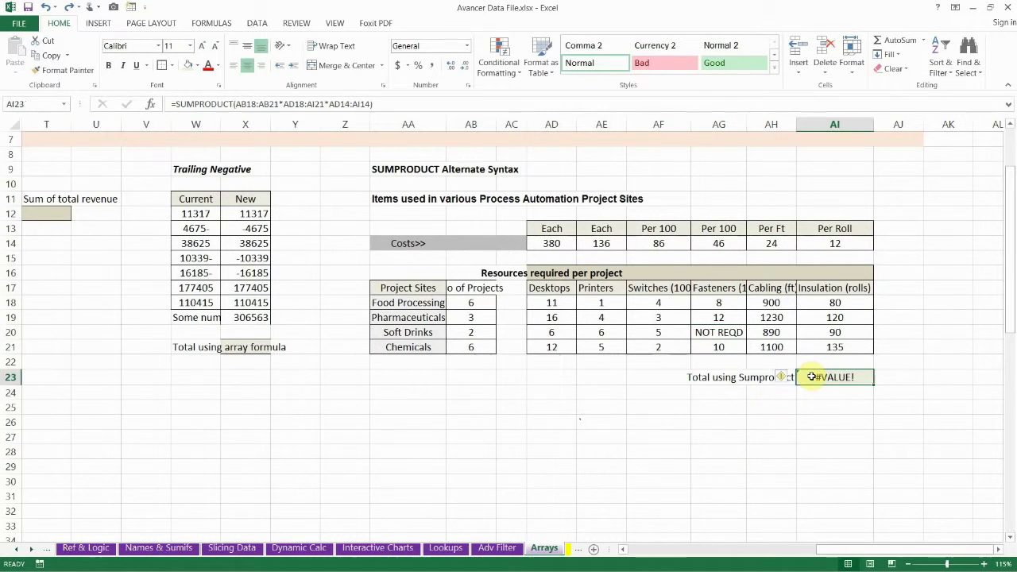
double_click(803, 377)
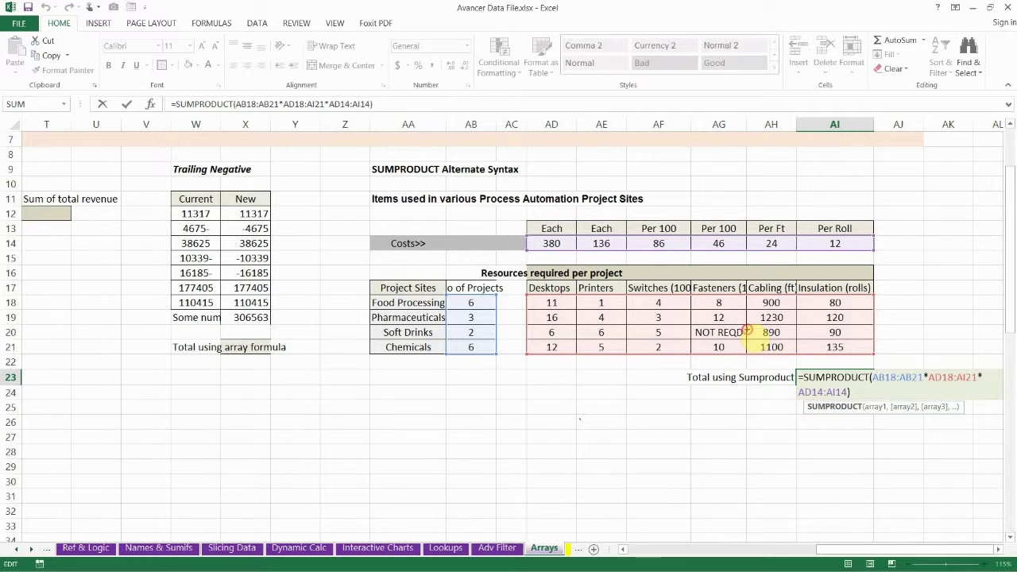
mouse_move(748, 332)
left_mouse_down()
mouse_move(710, 322)
mouse_move(691, 333)
mouse_move(743, 340)
mouse_move(748, 329)
left_mouse_up()
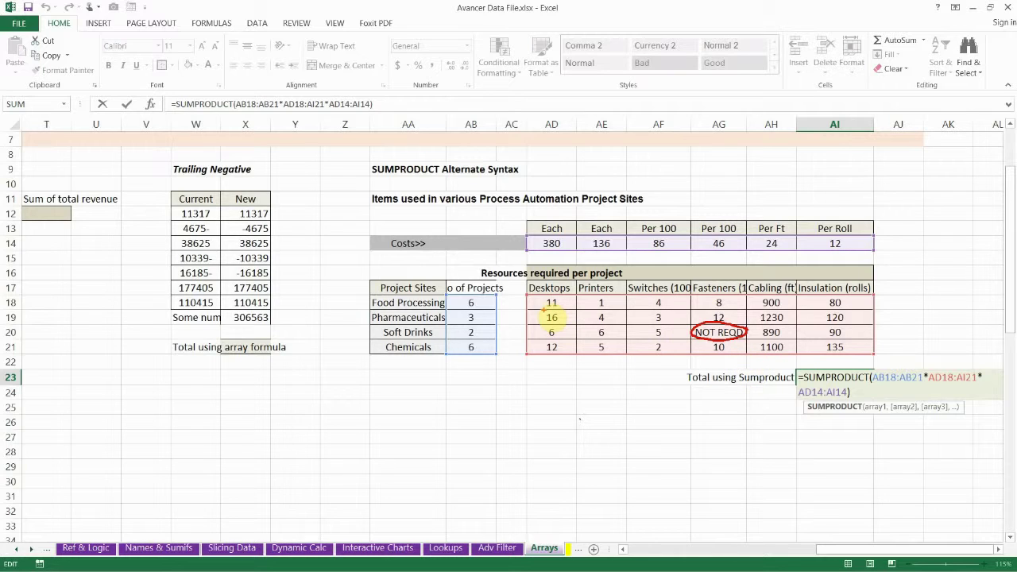
left_click_drag(541, 304, 475, 350)
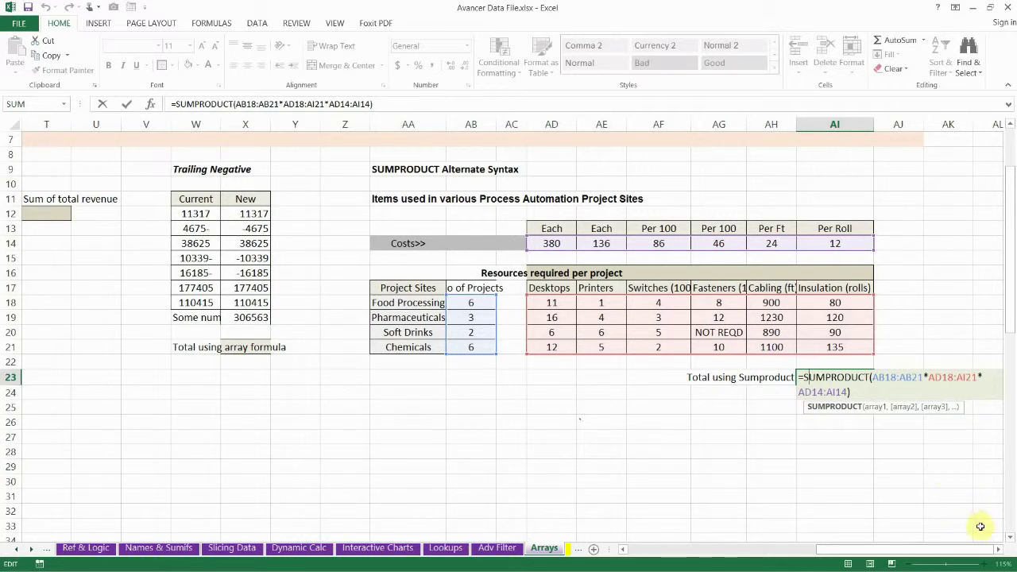
left_click(999, 550)
left_click(1000, 550)
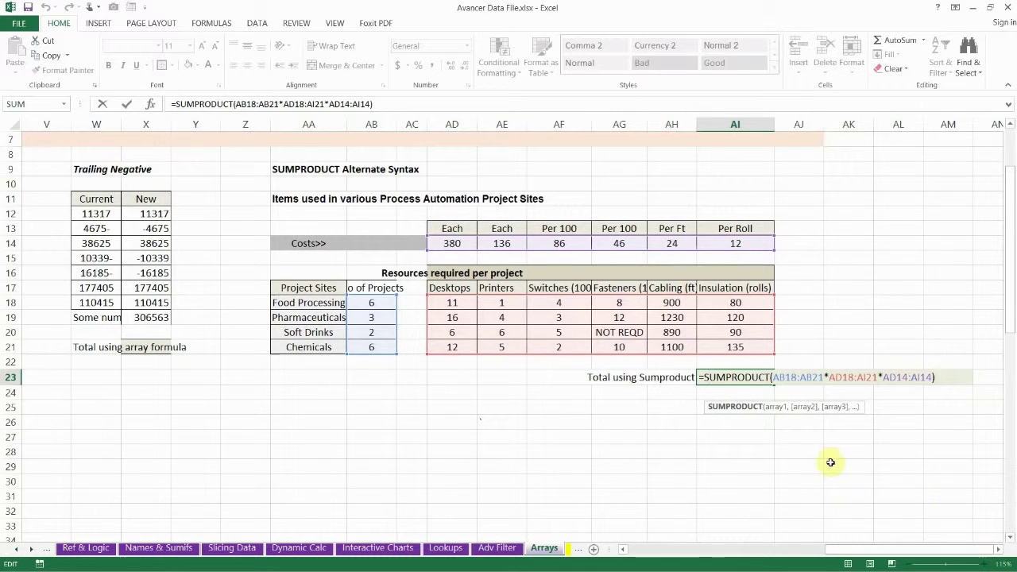
left_click_drag(829, 378, 879, 378)
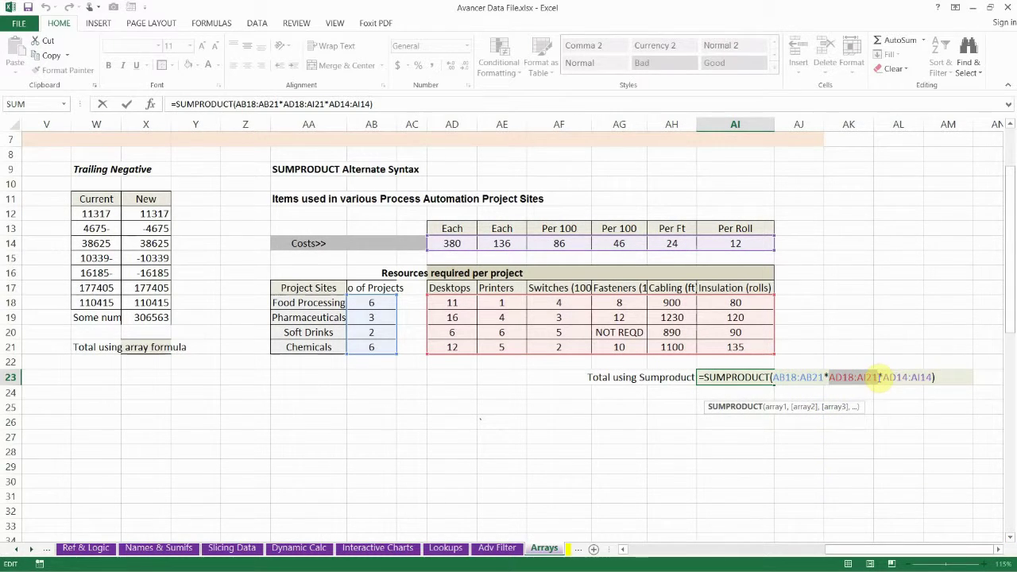
left_click(829, 377)
type("IF(")
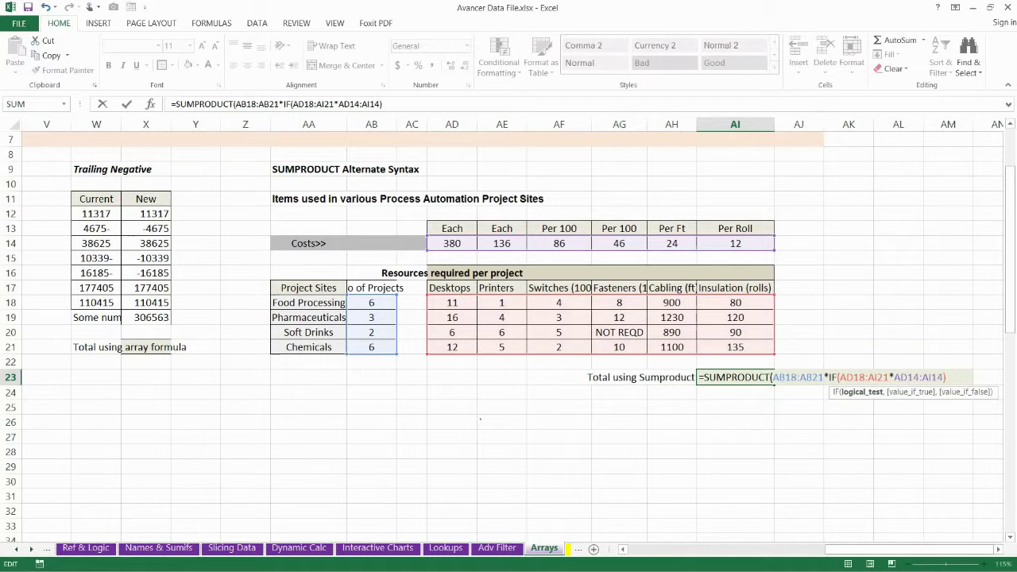
type("ISTEC")
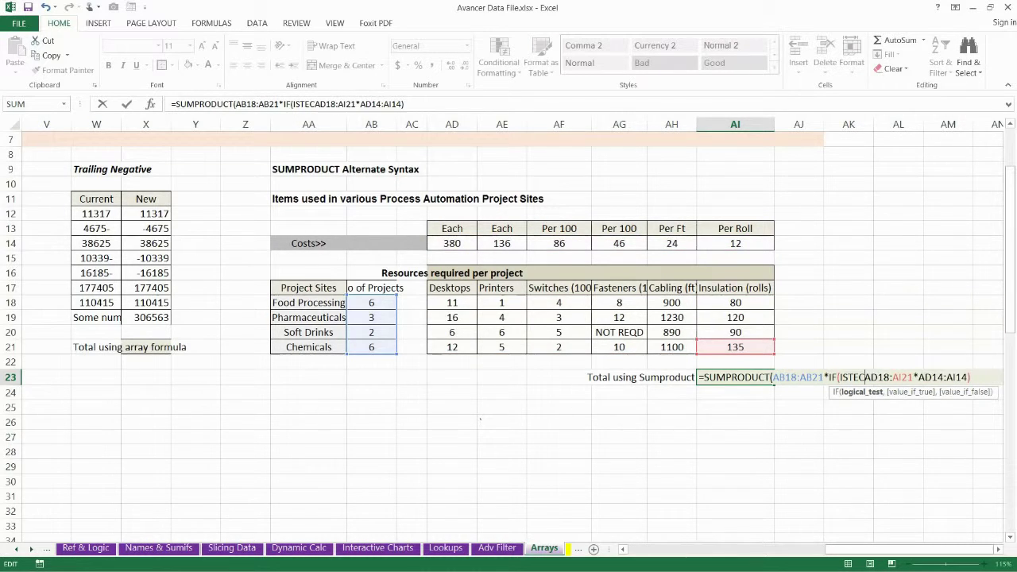
key("BackSpace")
type("XT")
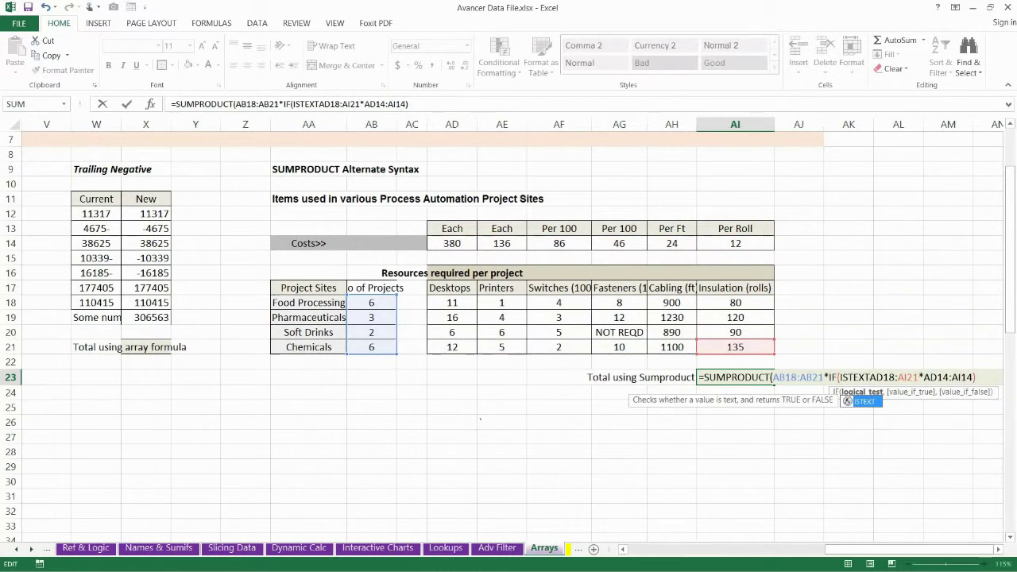
type("(")
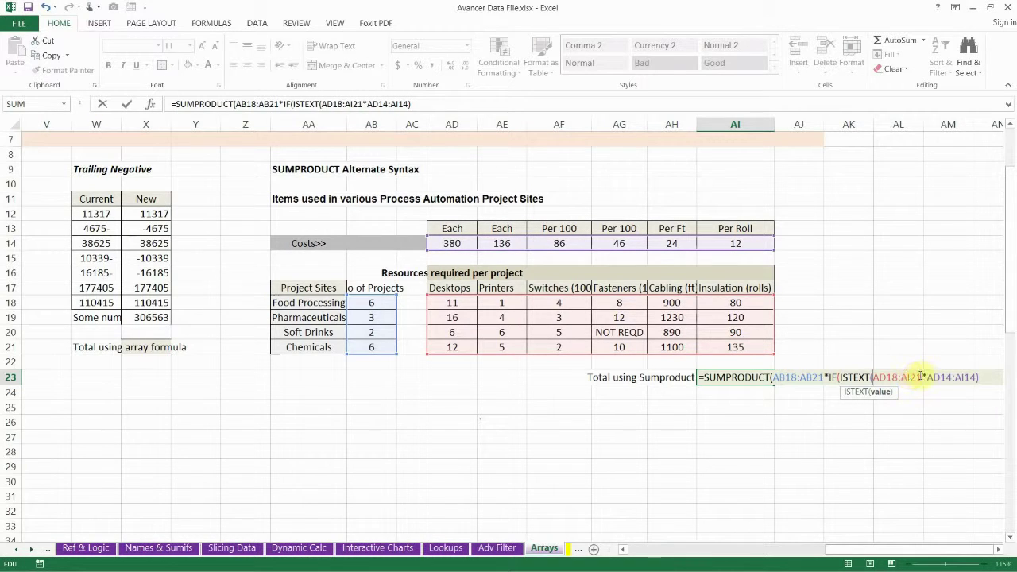
left_click(921, 375)
type(")")
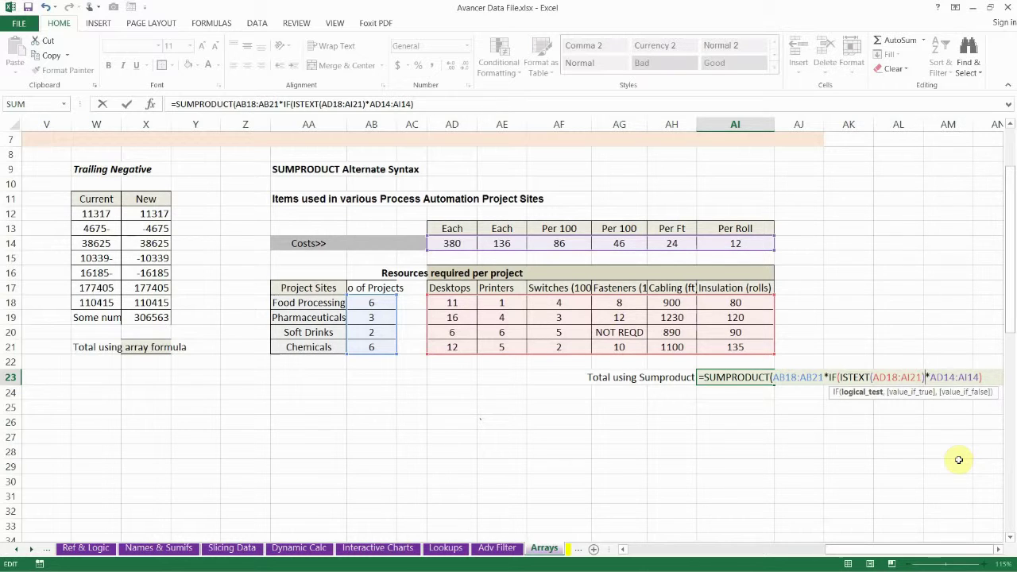
- Complete the IF in the AI23 formula to return 0 for text entries and AD18:AI21 otherwise
type(",0")
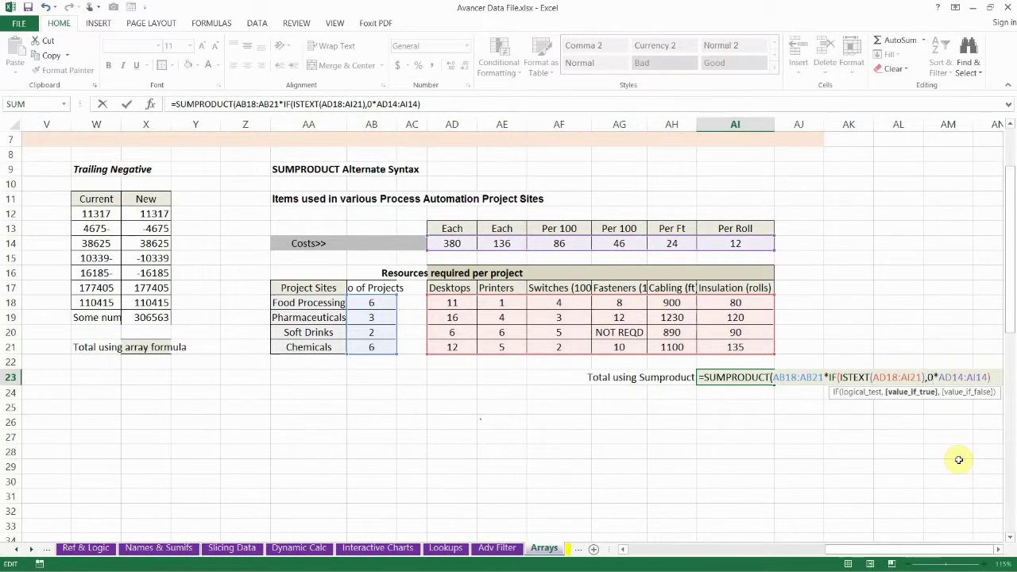
type(",")
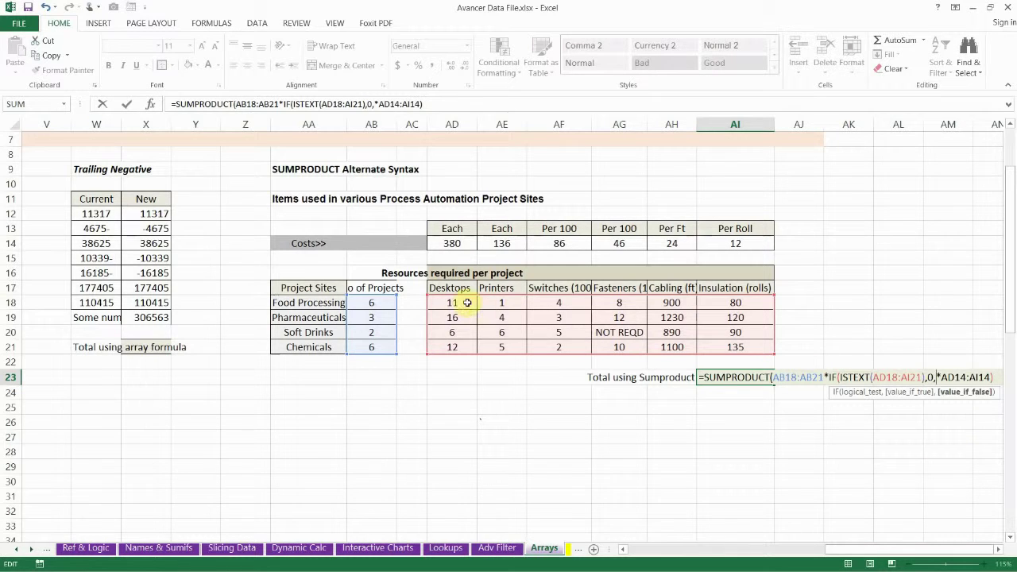
left_click_drag(452, 303, 737, 343)
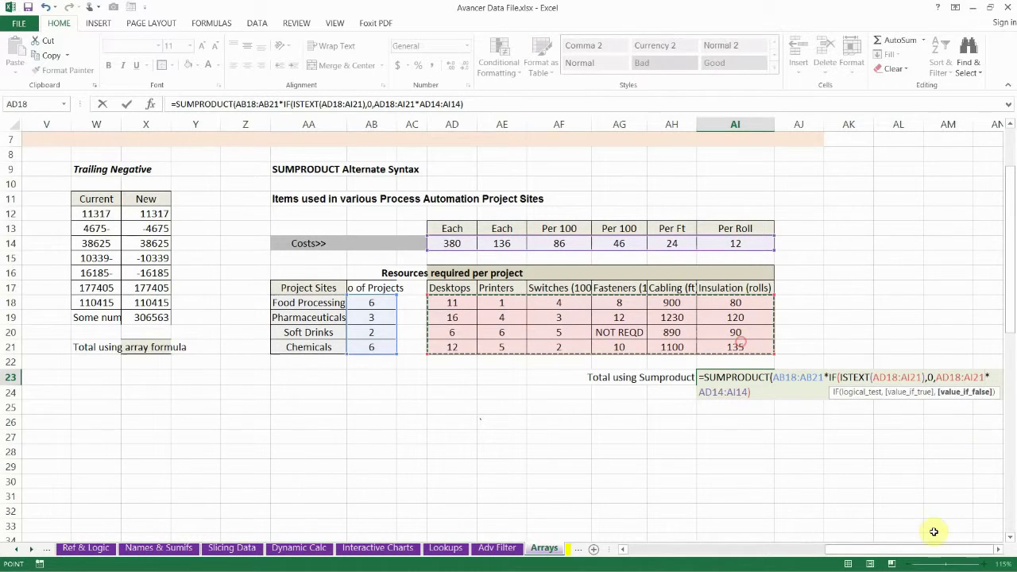
type(")")
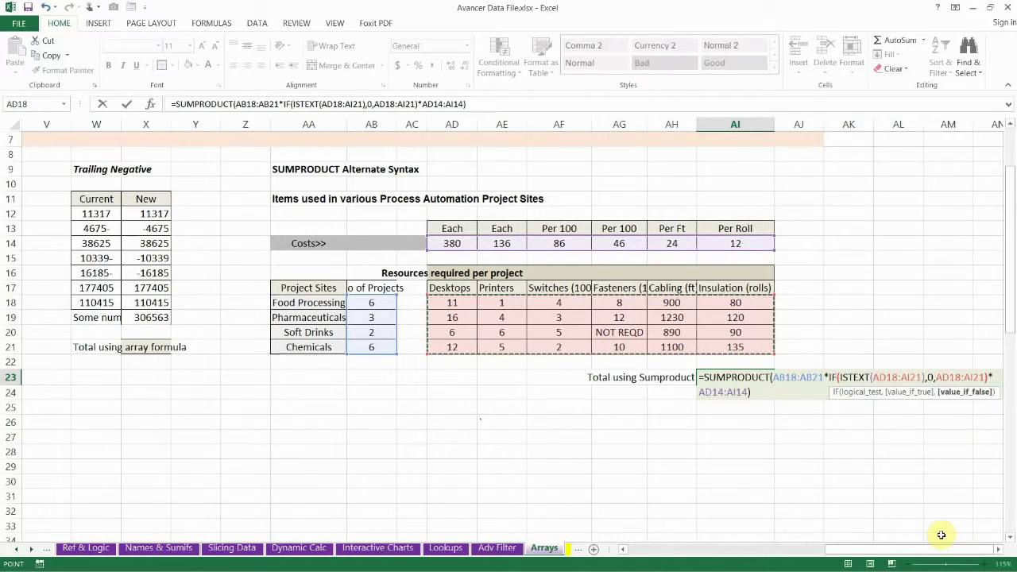
- Enter =SUMPRODUCT(AB18:AB21*IF(ISTEXT(AD18:AI21),0,AD18:AI21)*AD14:AI14) in AI23 as an array formula
left_click(997, 549)
left_click(996, 549)
left_click(997, 549)
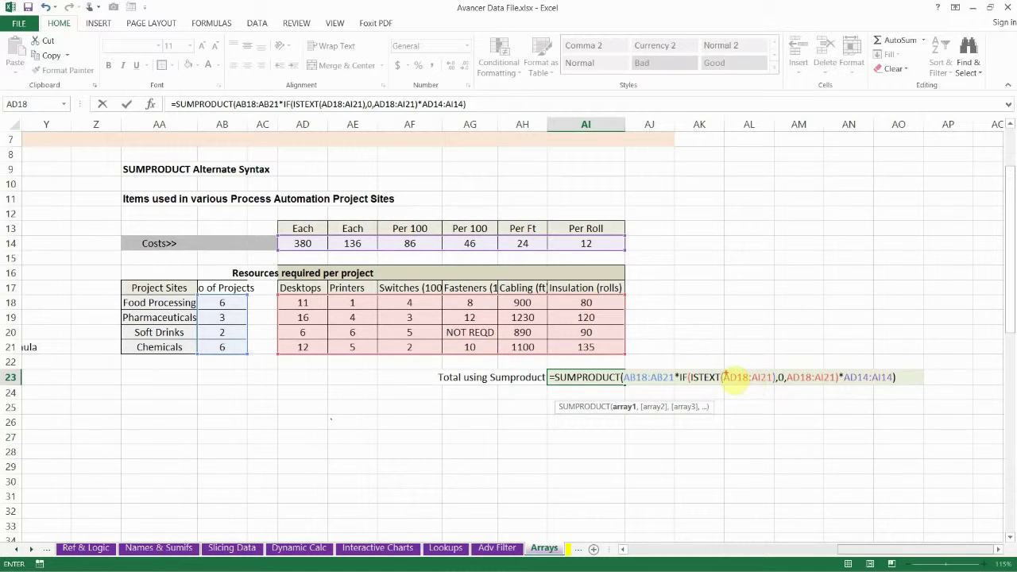
left_click_drag(738, 371, 749, 275)
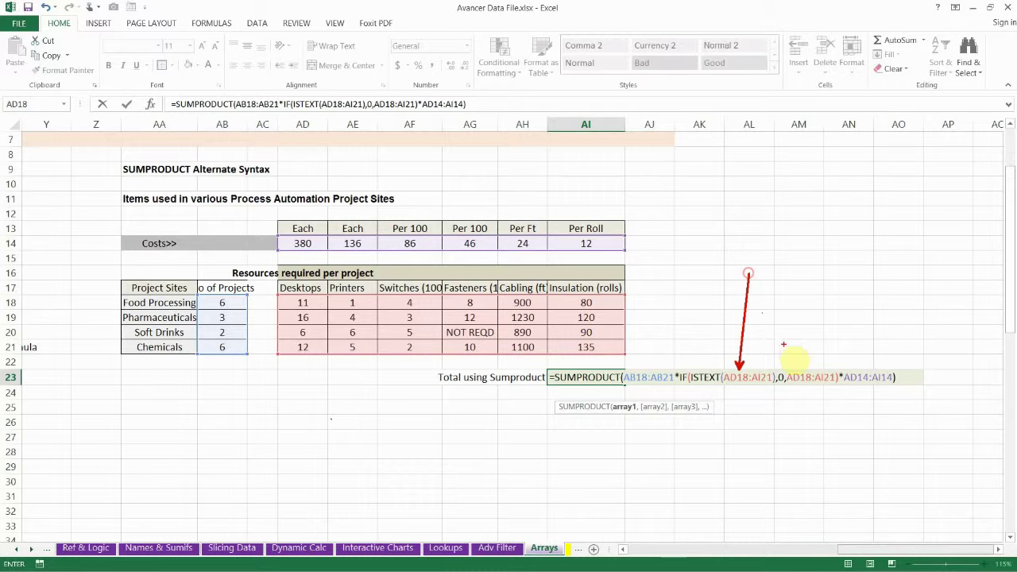
left_click_drag(782, 370, 785, 295)
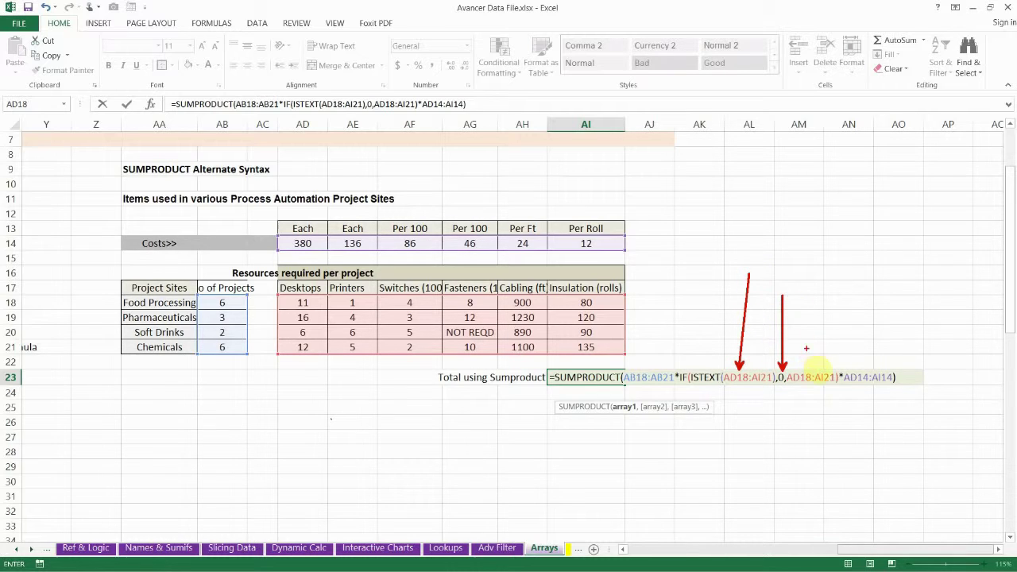
left_click_drag(809, 370, 823, 290)
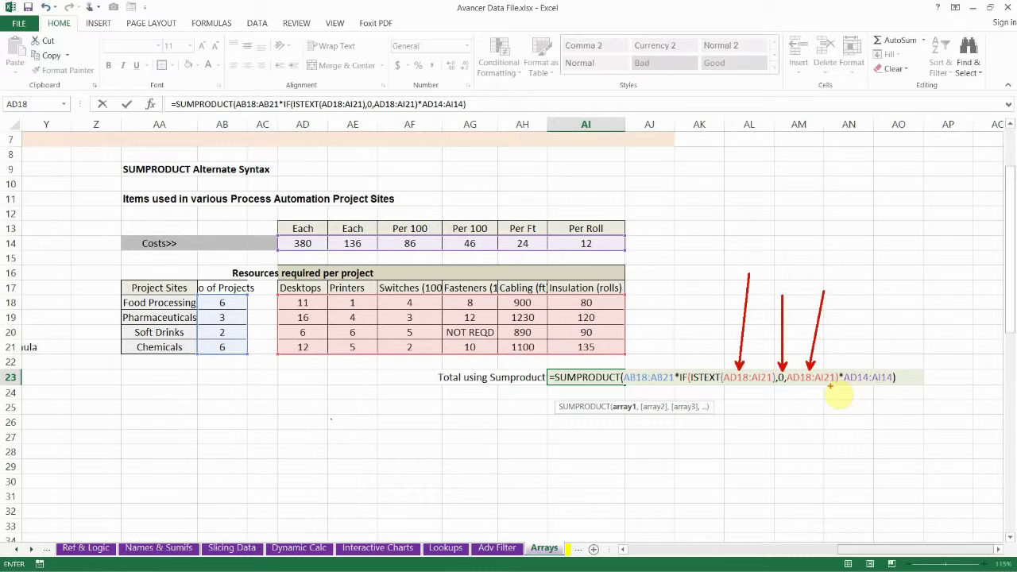
key("Escape")
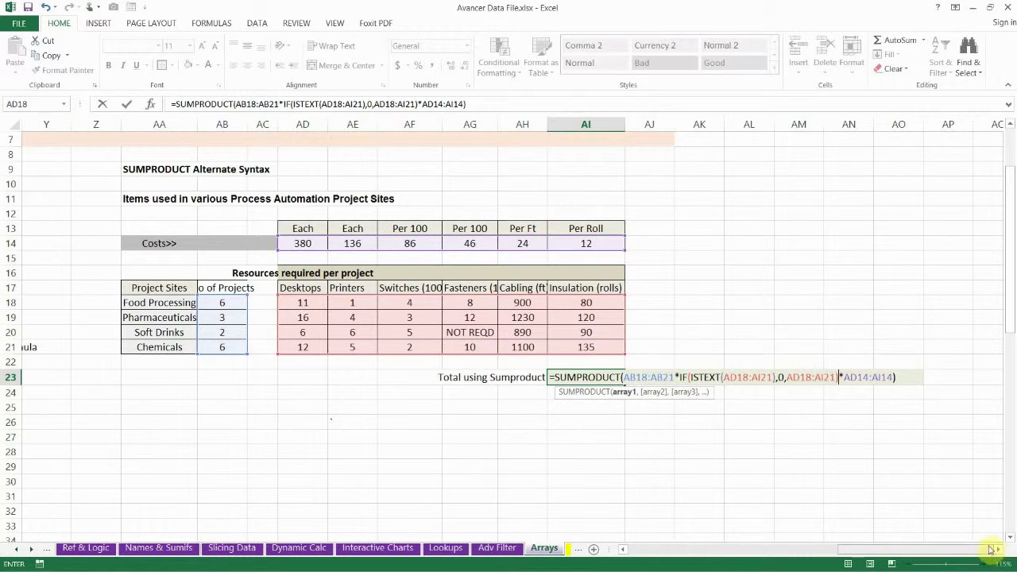
left_click(904, 378)
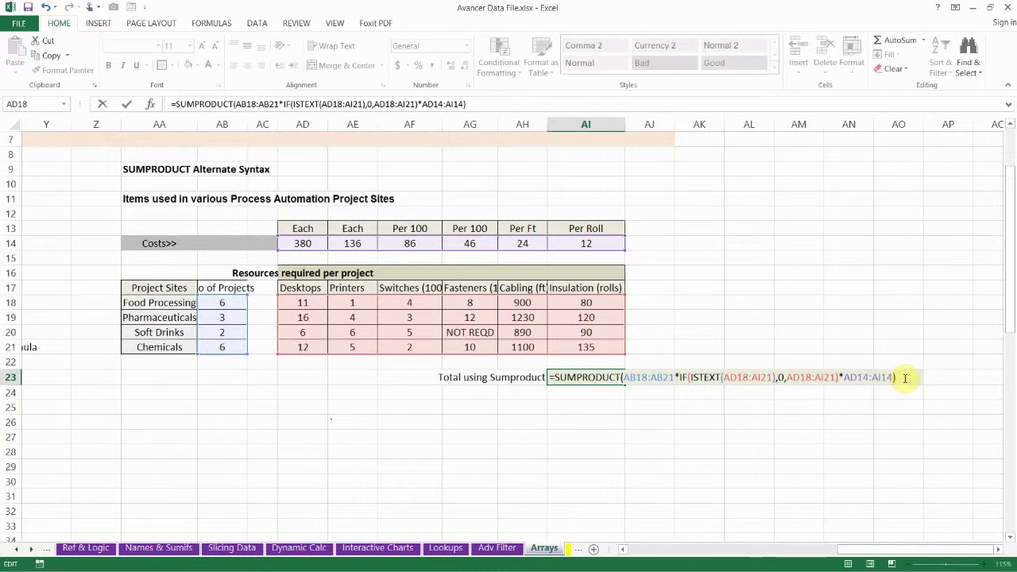
key("ctrl+shift+Return")
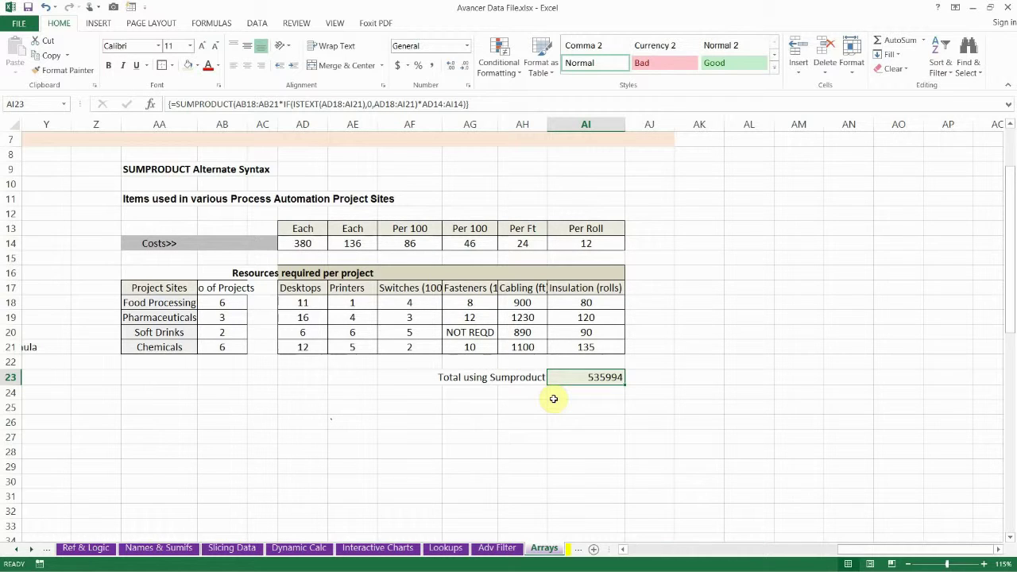
key("alt")
key("alt")
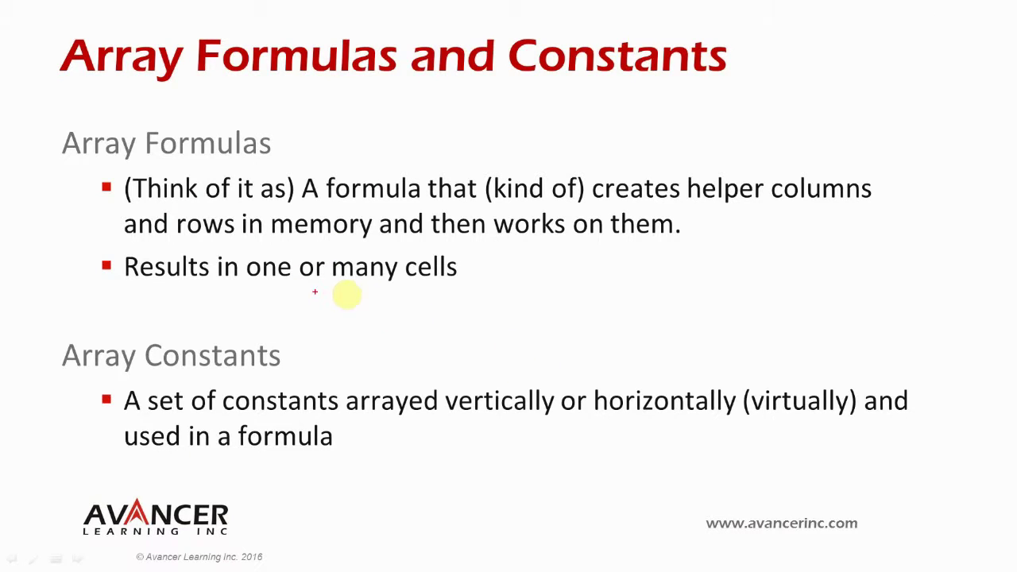
left_click_drag(330, 255, 463, 285)
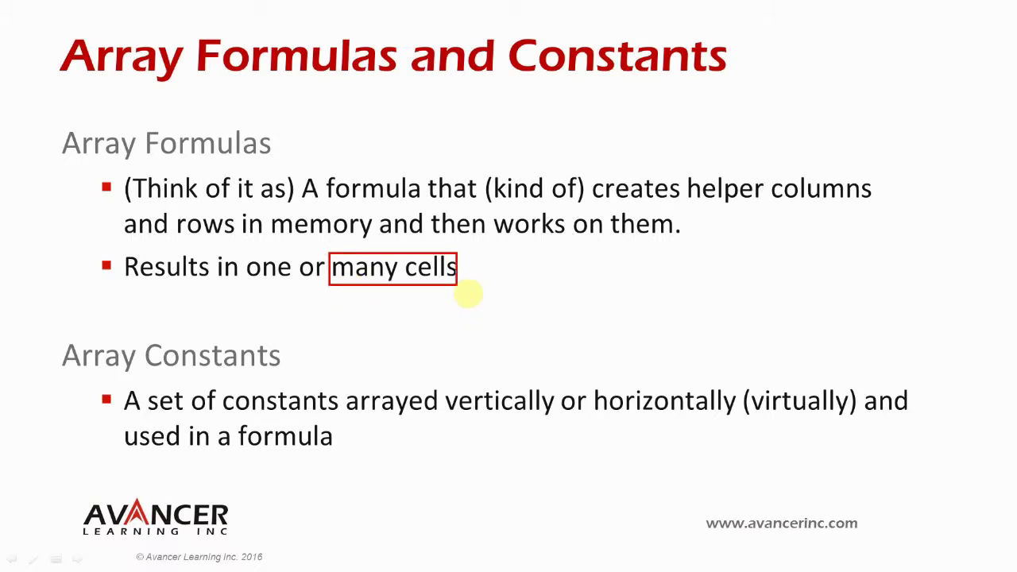